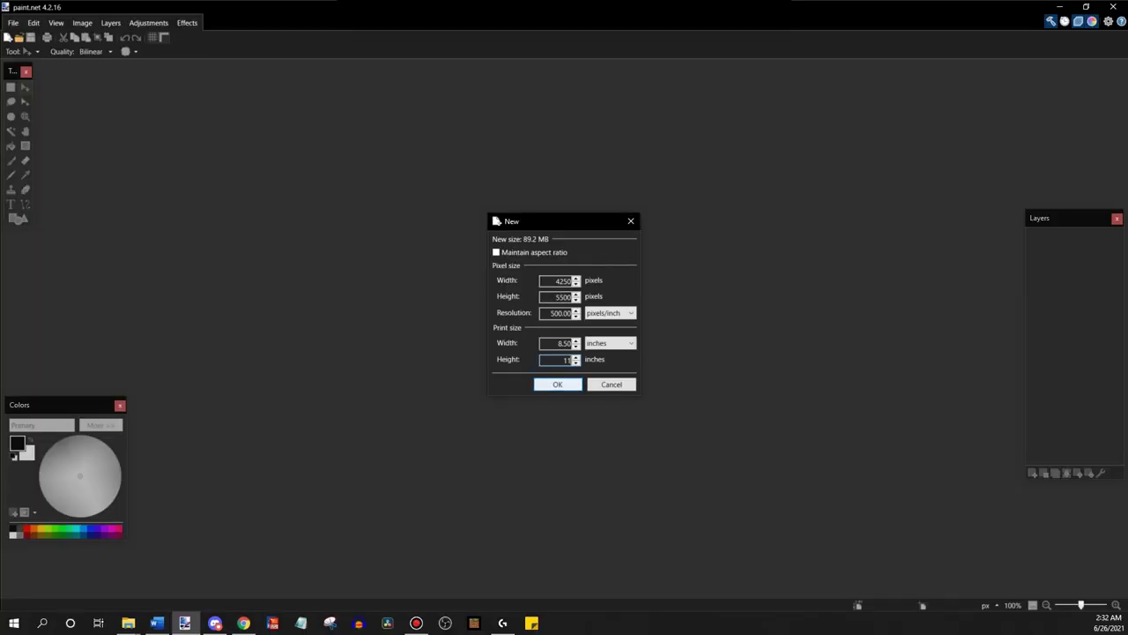
Create the new canvas at 8.50 × 11 inches with a resolution of 500 pixels/inch
{"action": "key", "text": "Return"}
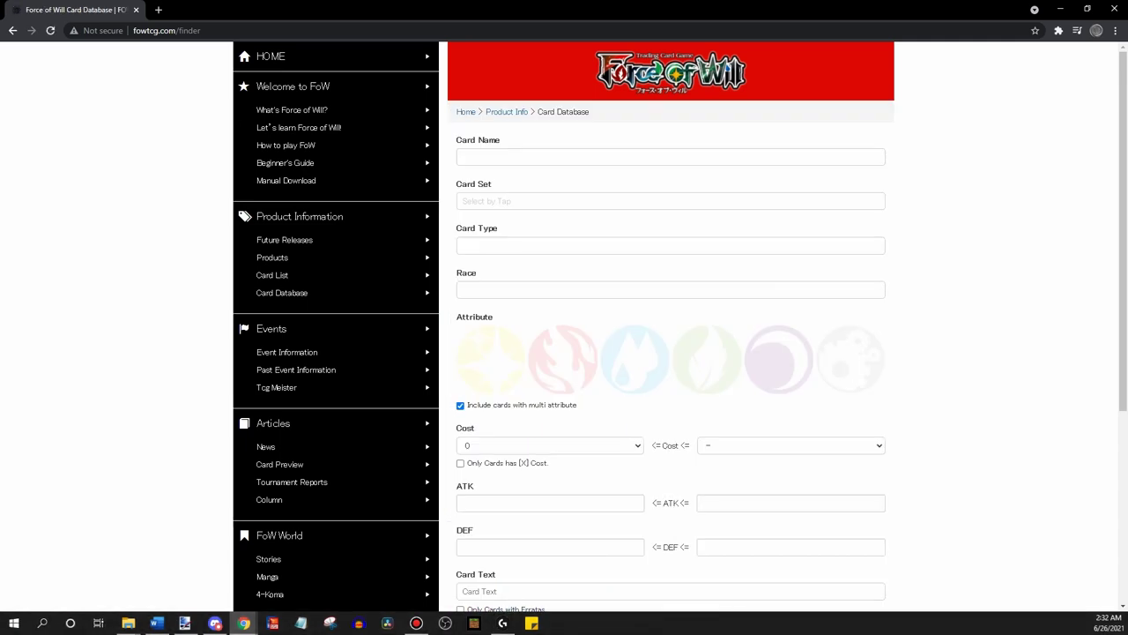
Search the Force of Will card database in the browser for cards named "six sage"
{"action": "type", "text": "six"}
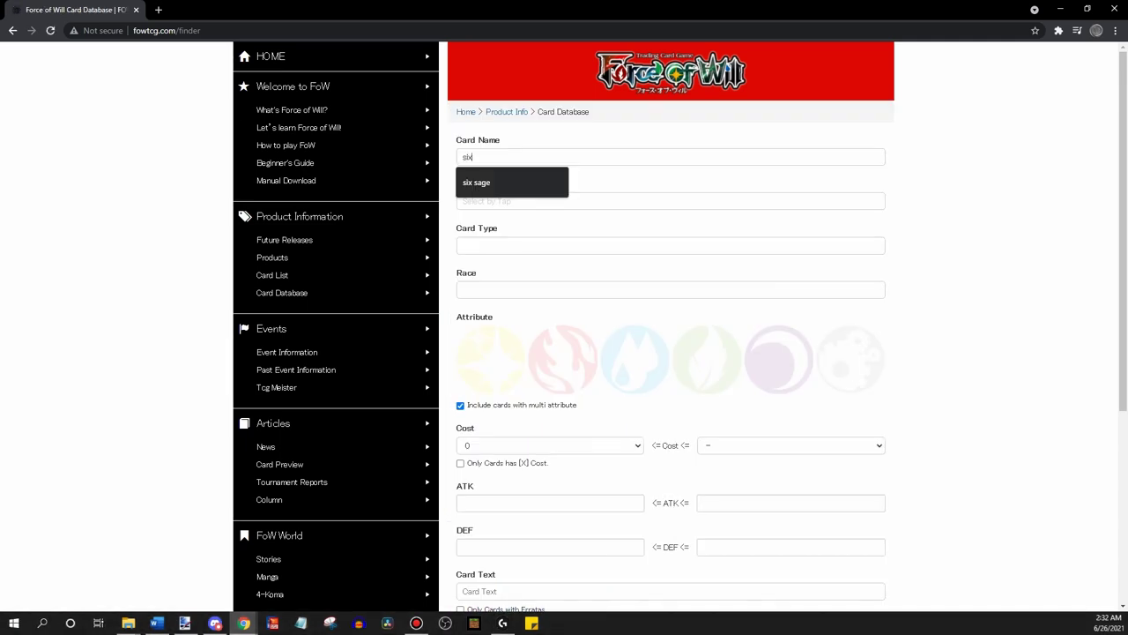
{"action": "key", "text": "Down"}
{"action": "key", "text": "Return"}
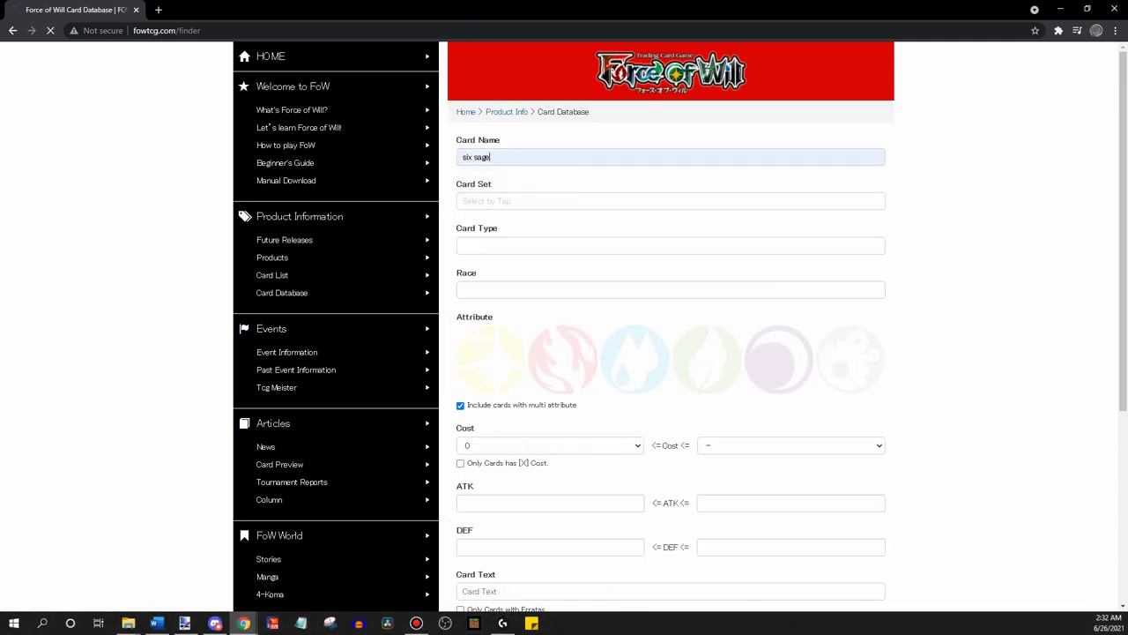
{"action": "key", "text": "Return"}
{"action": "scroll", "coordinate": [670, 353], "scroll_direction": "down", "scroll_amount": 2}
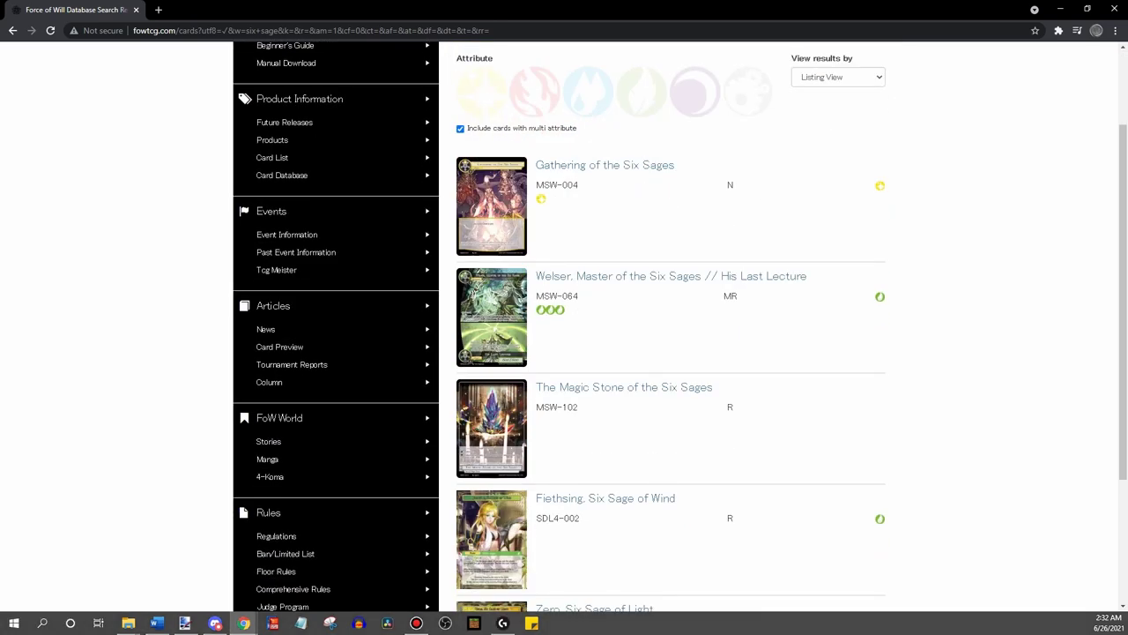
Open the card The Magic Stone of the Six Sages and view its image in a separate tab
{"action": "left_click", "coordinate": [491, 428]}
{"action": "right_click", "coordinate": [581, 314]}
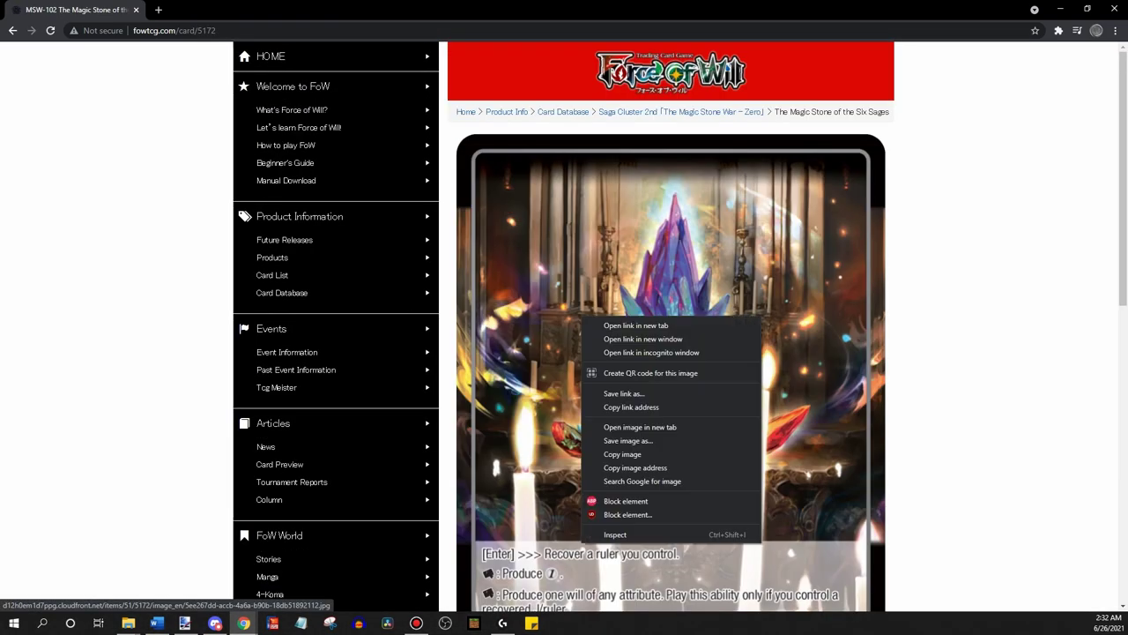
{"action": "left_click", "coordinate": [622, 324]}
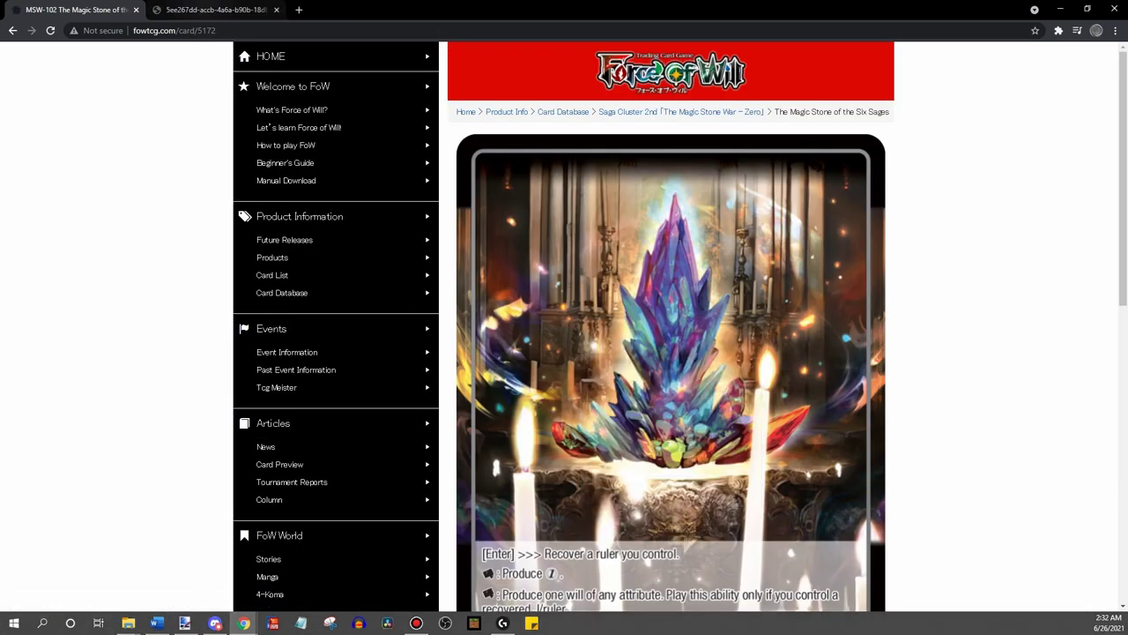
{"action": "left_click", "coordinate": [216, 10]}
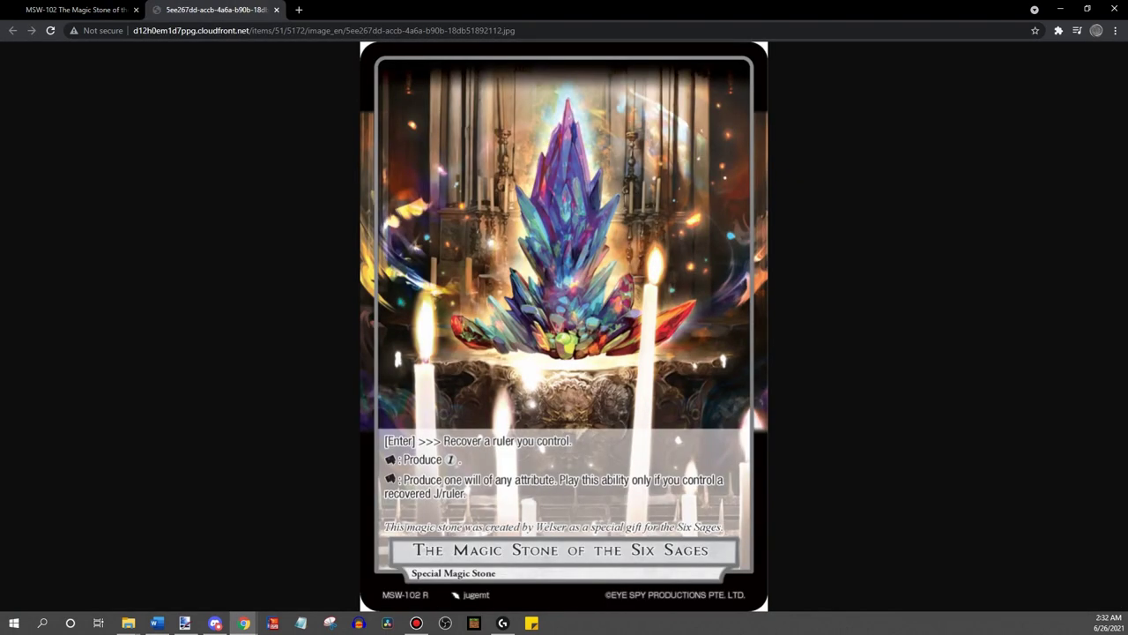
Save the card image as a PNG in Downloads under the suggested name and close the image tab
{"action": "right_click", "coordinate": [576, 315]}
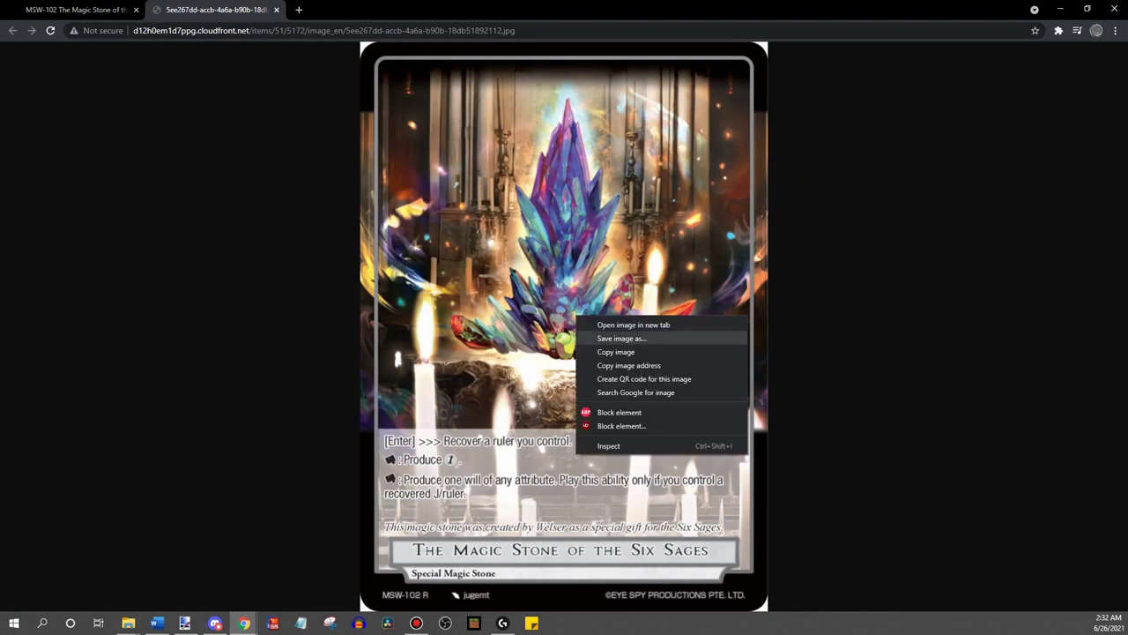
{"action": "left_click", "coordinate": [621, 339]}
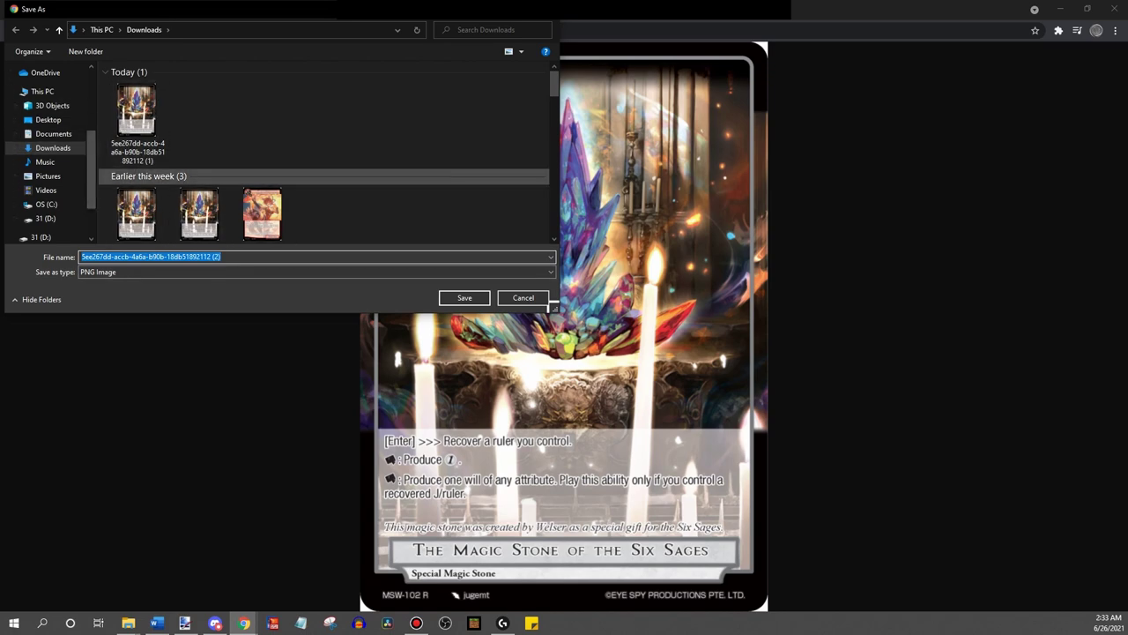
{"action": "key", "text": "Return"}
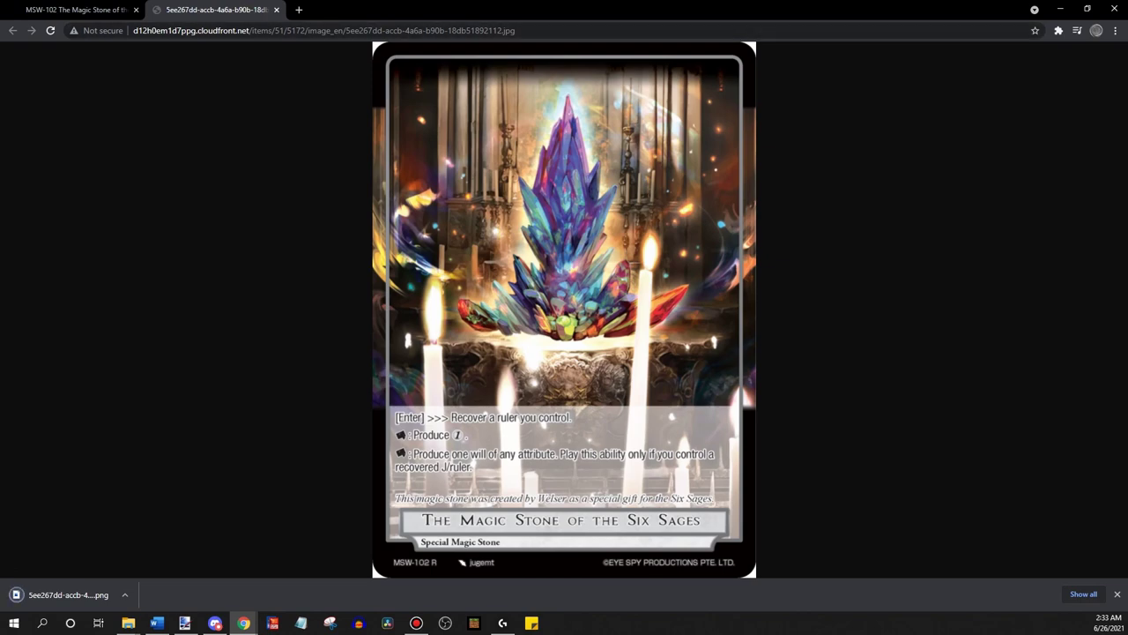
{"action": "left_click", "coordinate": [276, 9]}
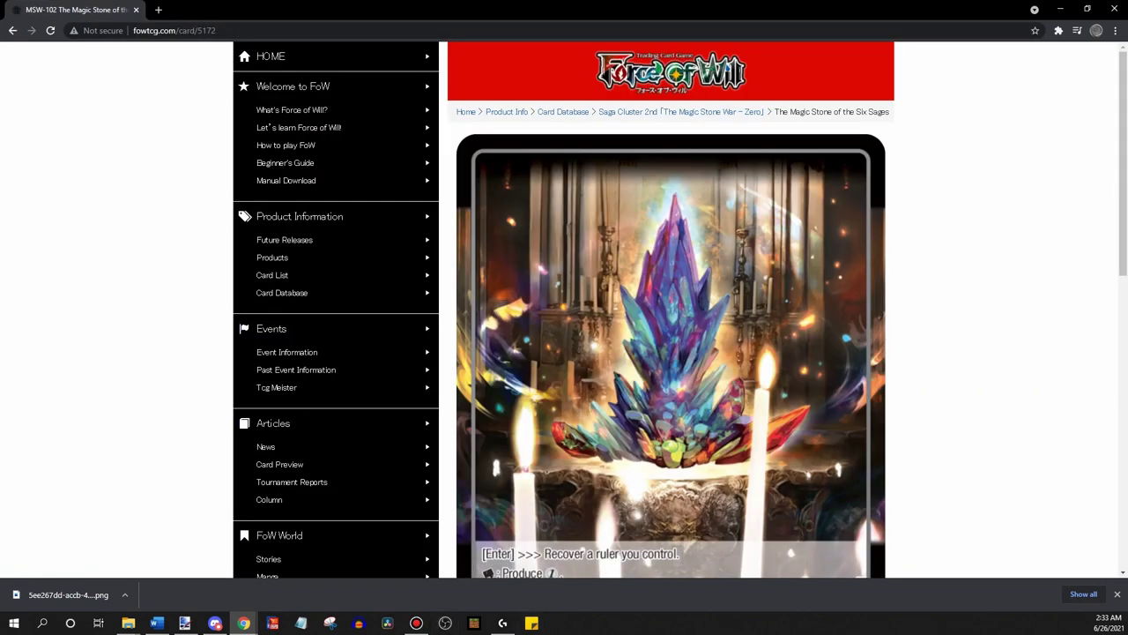
Switch to paint.net and import the downloaded card image 5ee267dd-accb-4a6a-b90b-18db51892112 (2) as a new layer
{"action": "left_click", "coordinate": [184, 623]}
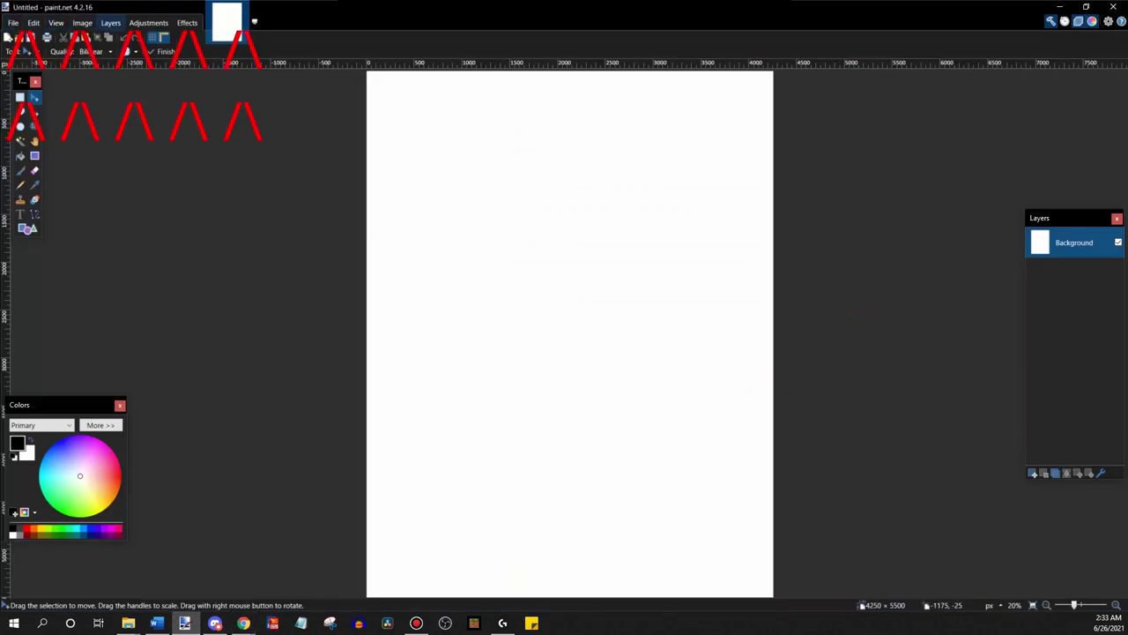
{"action": "left_click", "coordinate": [111, 23]}
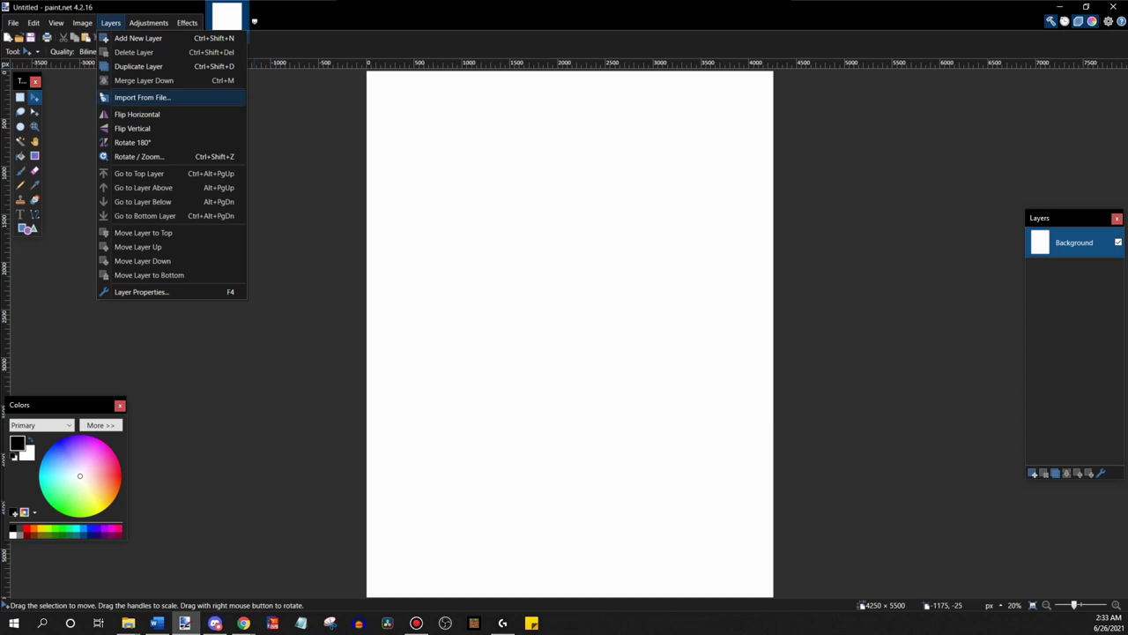
{"action": "left_click", "coordinate": [141, 97]}
{"action": "left_click", "coordinate": [480, 163]}
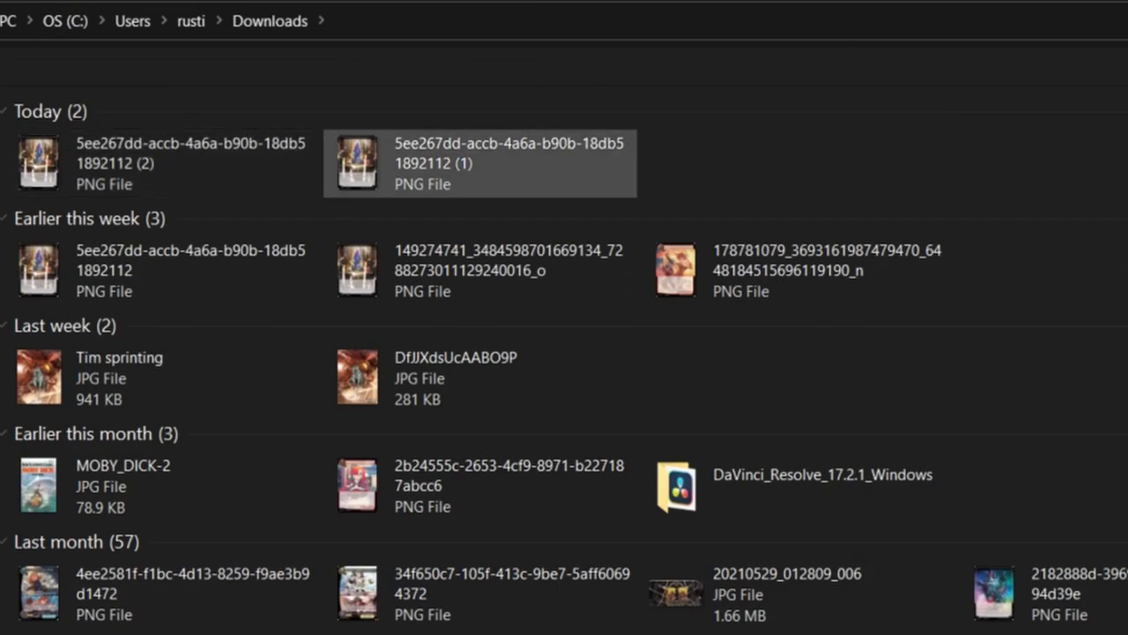
{"action": "double_click", "coordinate": [159, 163]}
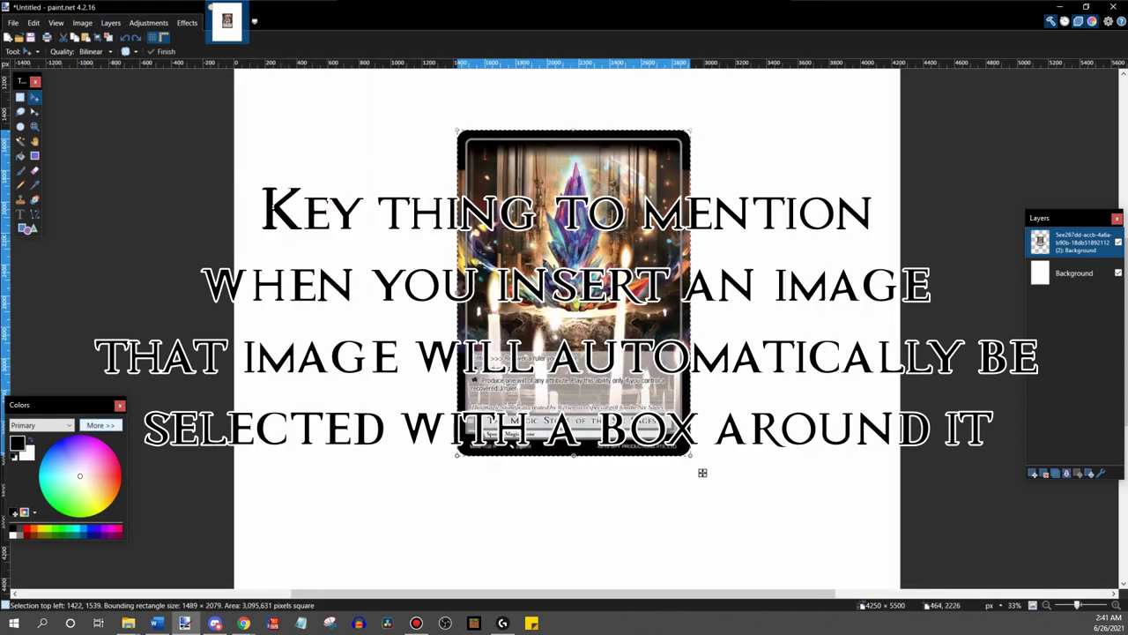
Cut the card-sized selected area out of the white Background layer
{"action": "left_click_drag", "start_coordinate": [703, 473], "coordinate": [703, 529]}
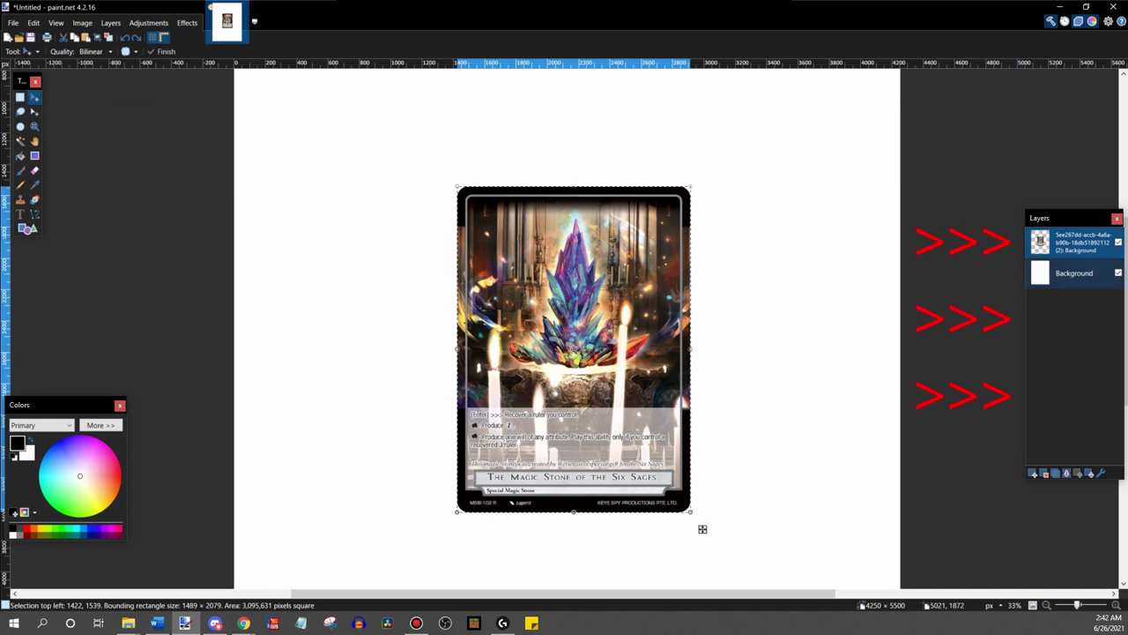
{"action": "left_click", "coordinate": [1074, 272]}
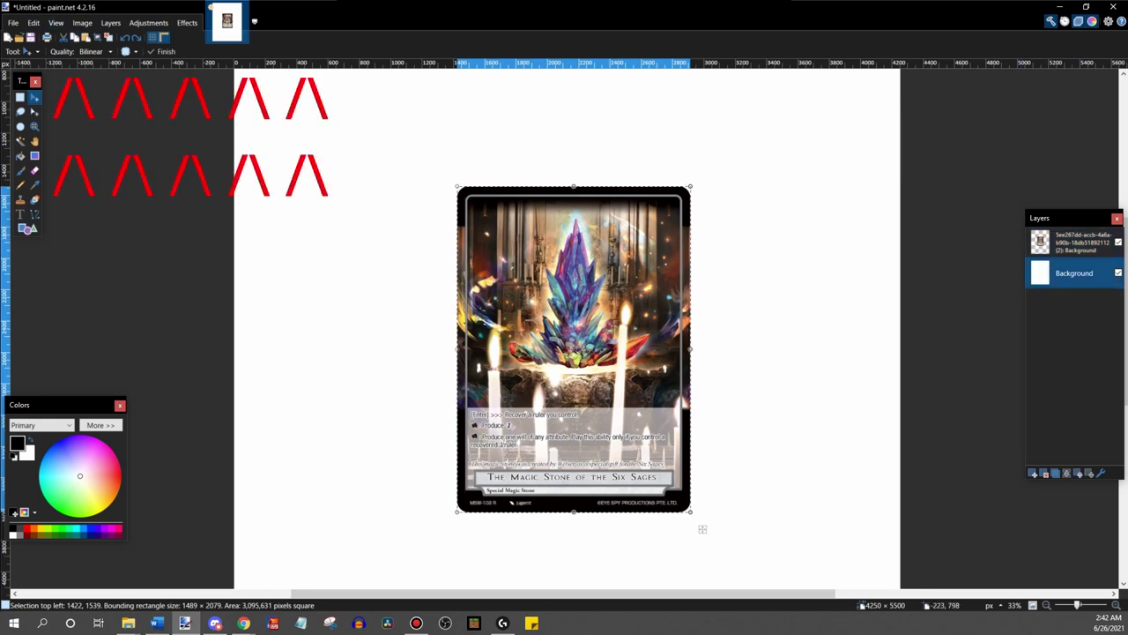
{"action": "left_click", "coordinate": [64, 38]}
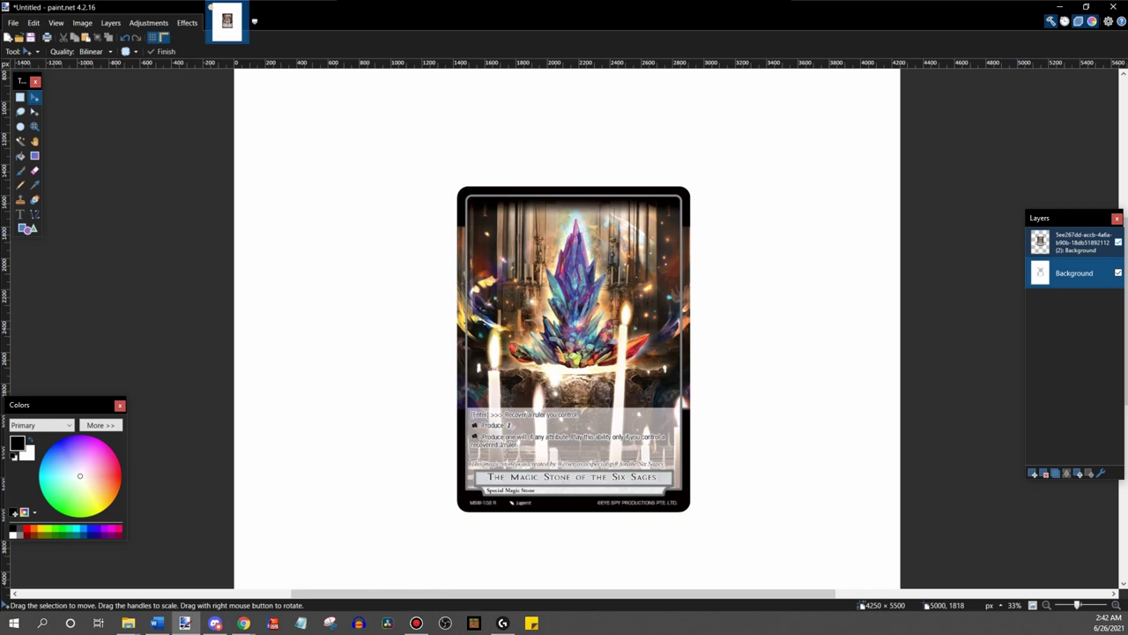
Close and redisplay the Layers window, and hide the imported card layer
{"action": "key", "text": "F7"}
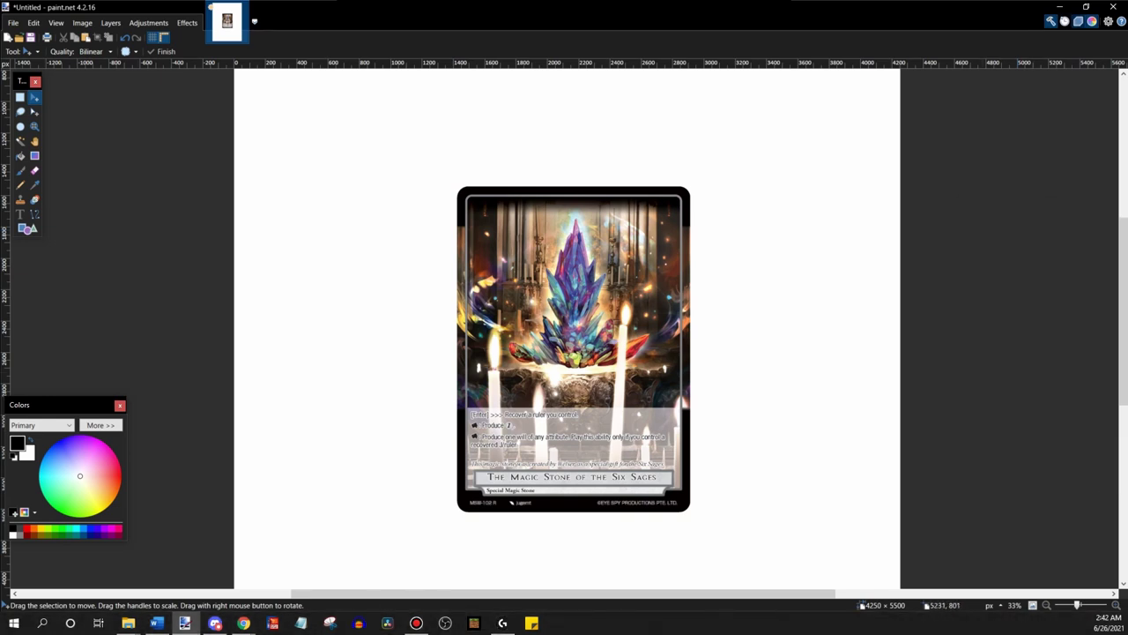
{"action": "left_click", "coordinate": [1051, 21]}
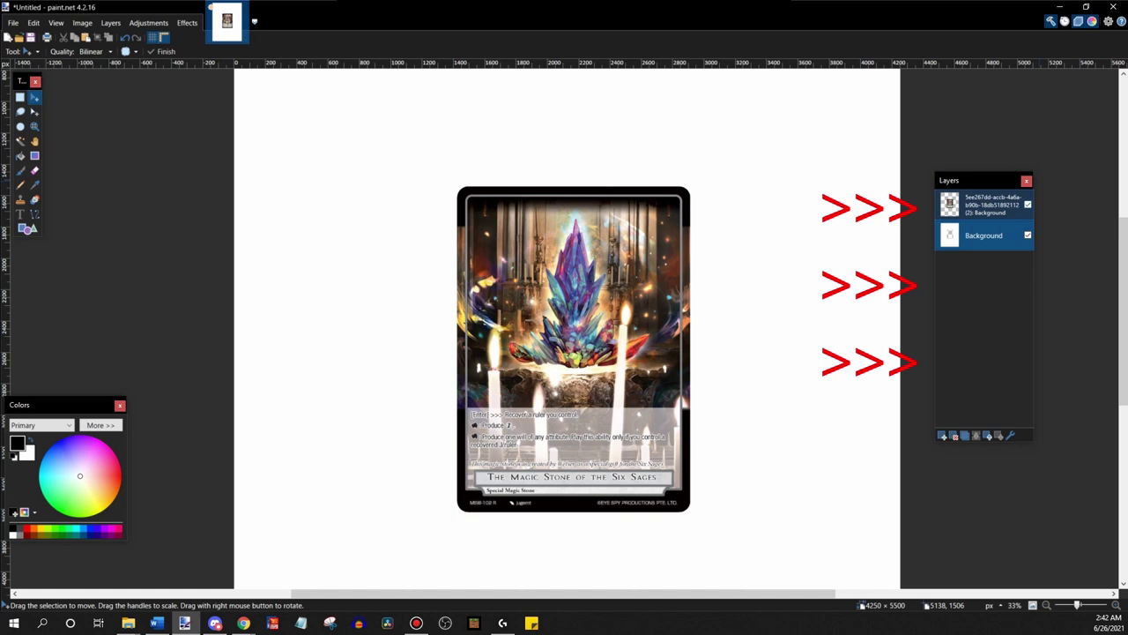
{"action": "left_click", "coordinate": [1028, 204]}
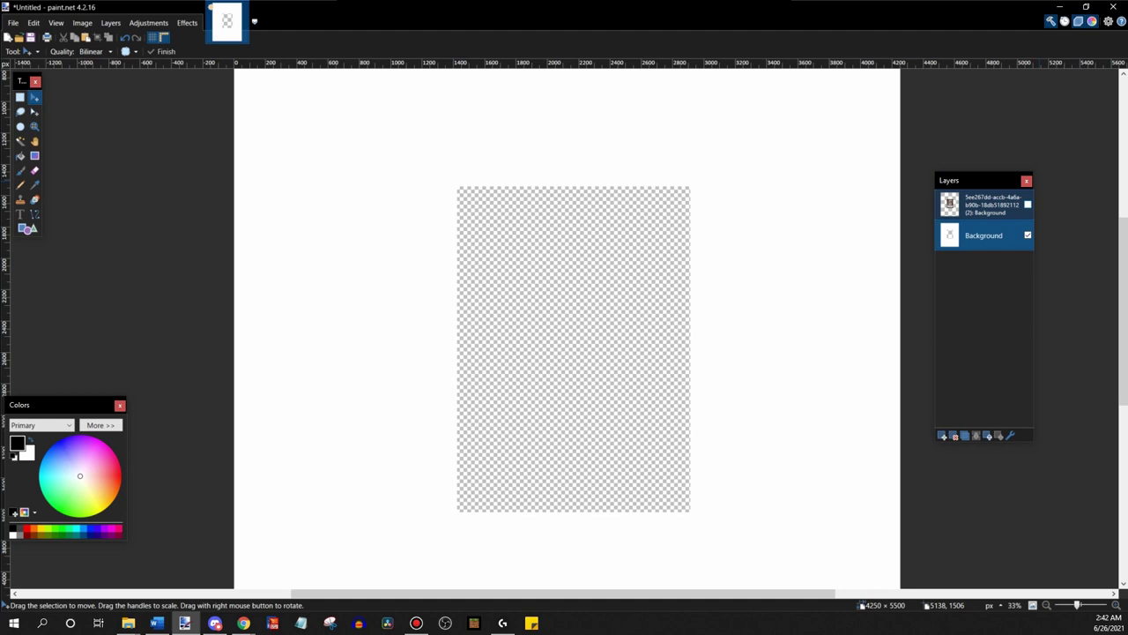
{"action": "left_click", "coordinate": [1028, 204]}
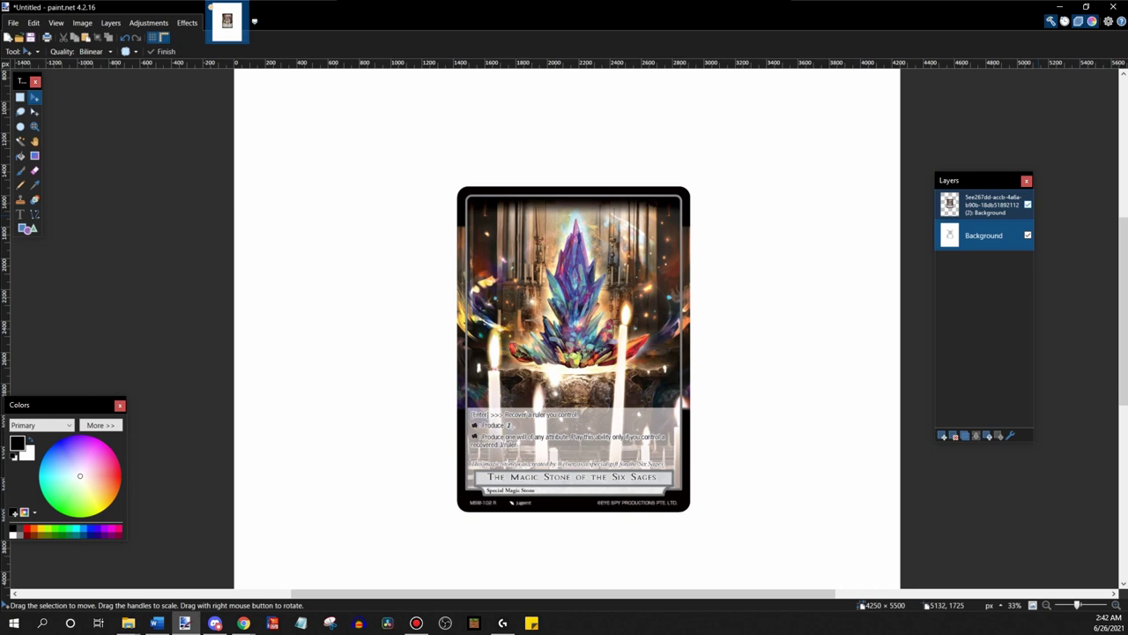
{"action": "left_click", "coordinate": [1028, 204]}
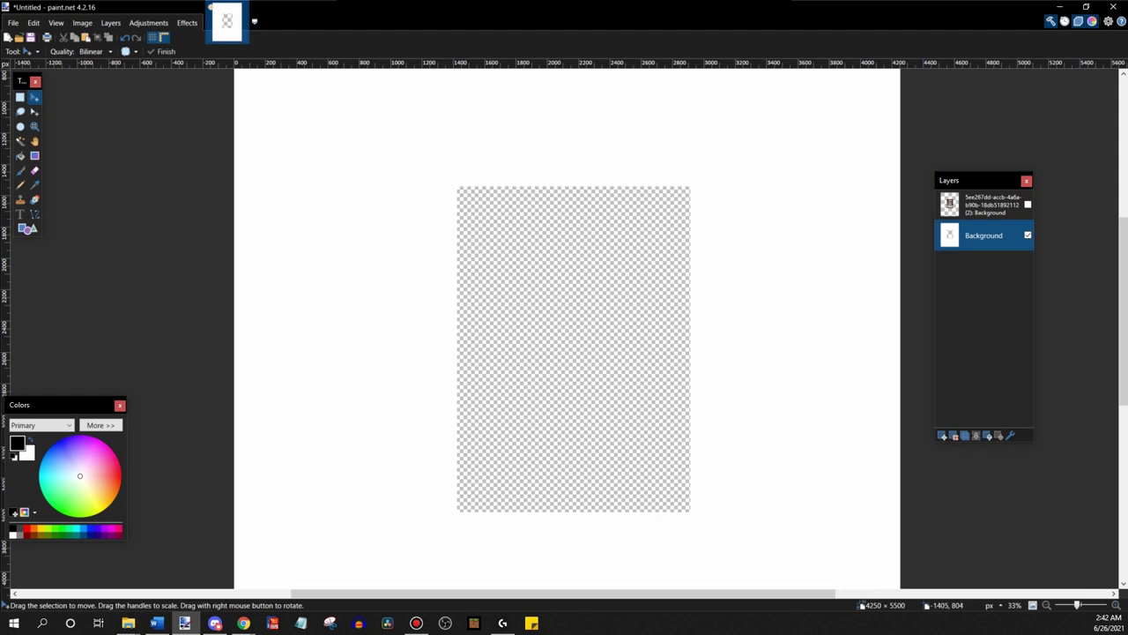
Select a rectangle about 1564 × 2131 pixels slightly larger than the cut-out and fill its white margin with black
{"action": "key", "text": "s"}
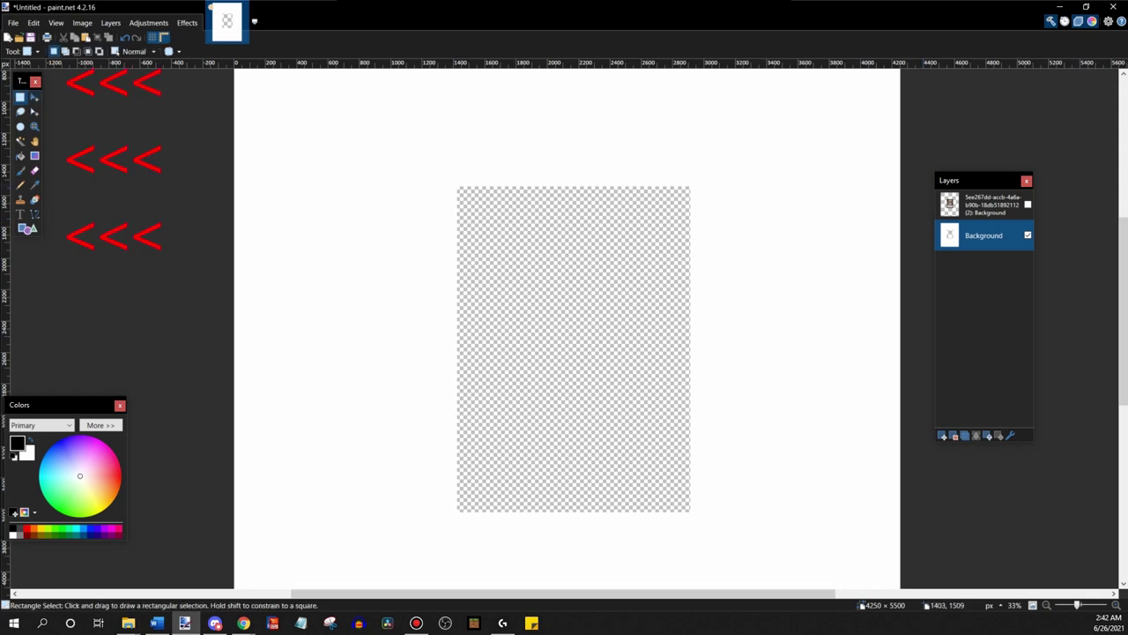
{"action": "left_click_drag", "start_coordinate": [454, 181], "coordinate": [529, 279]}
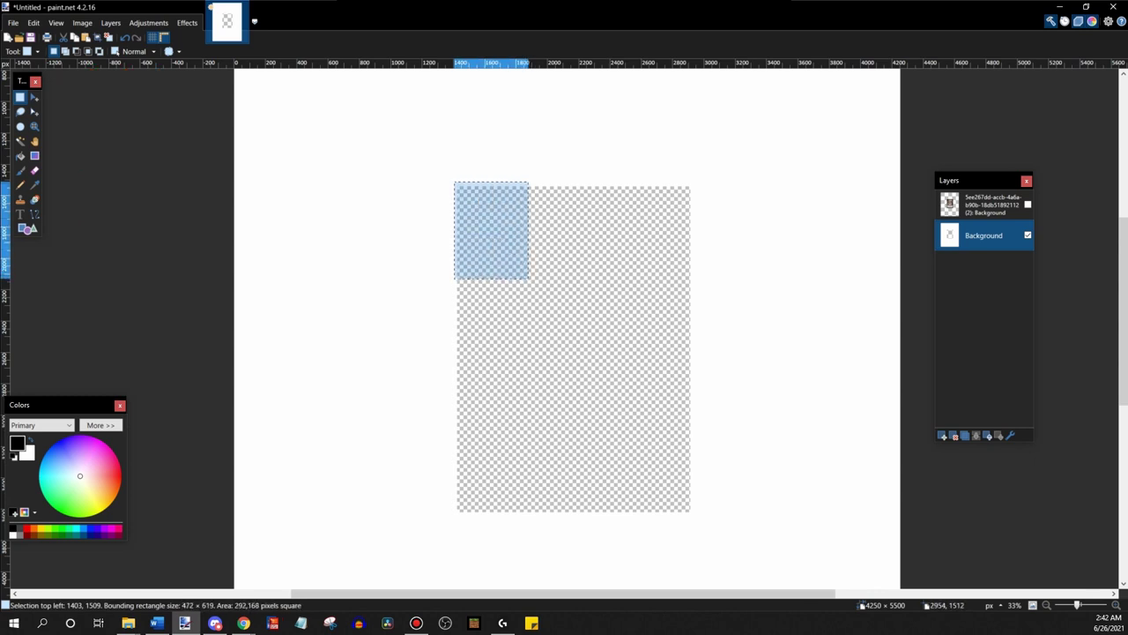
{"action": "left_click_drag", "start_coordinate": [699, 182], "coordinate": [527, 324]}
{"action": "left_click", "coordinate": [700, 181]}
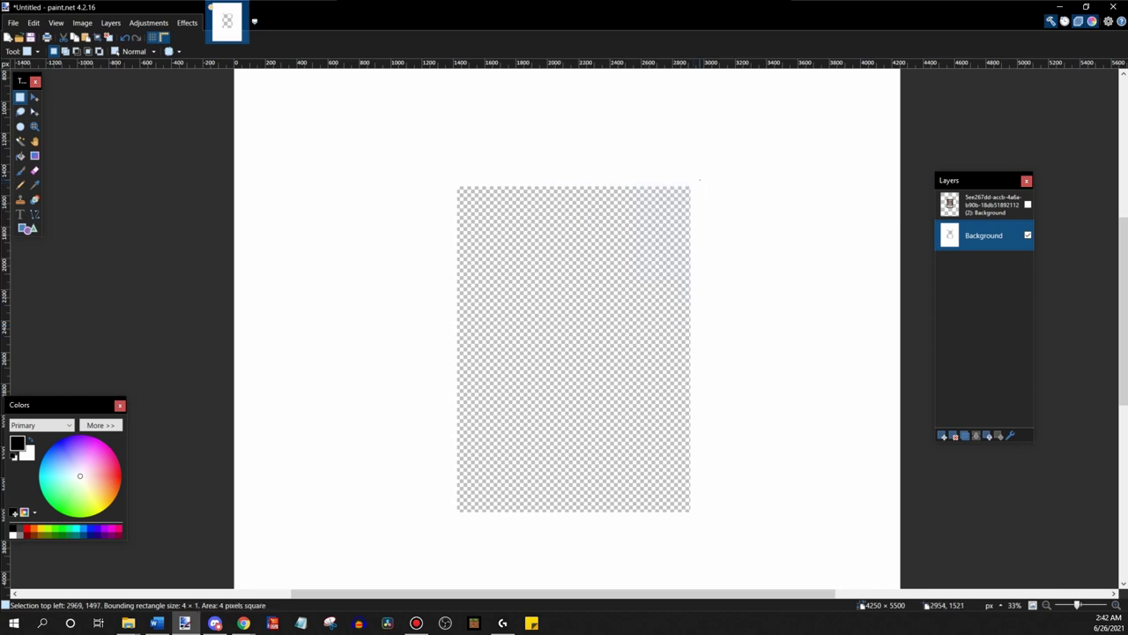
{"action": "left_click_drag", "start_coordinate": [696, 181], "coordinate": [450, 518]}
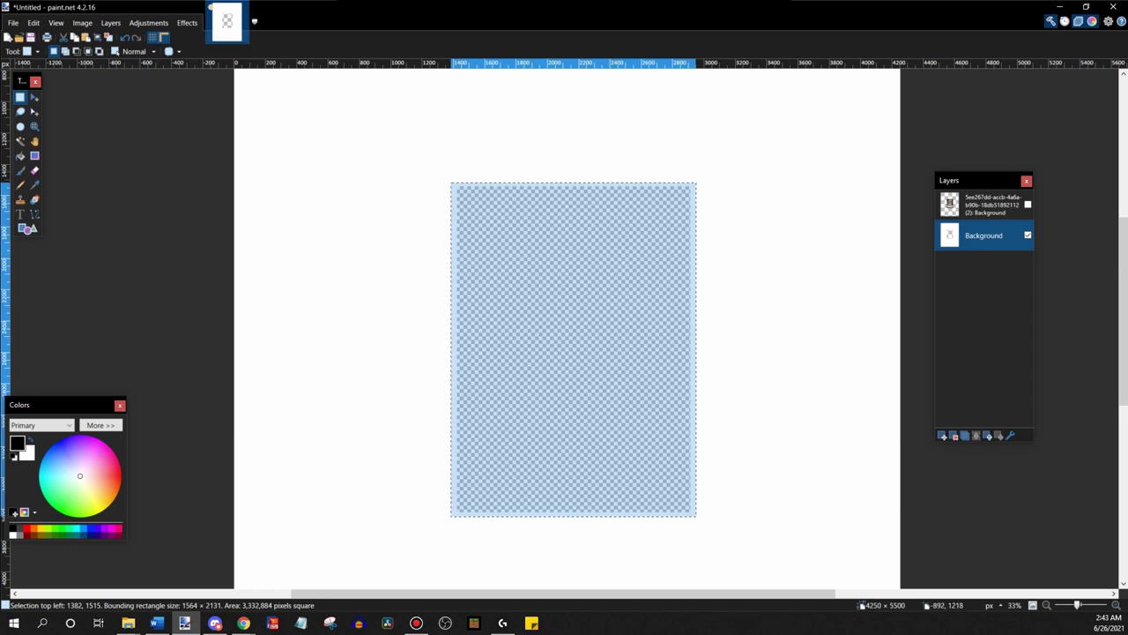
{"action": "key", "text": "f"}
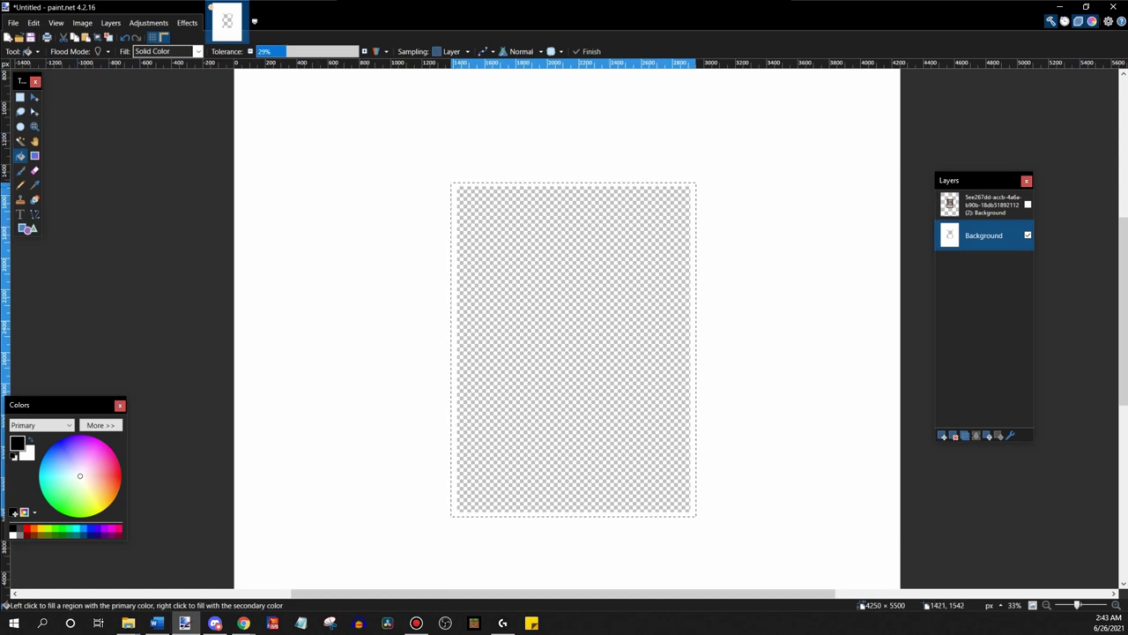
{"action": "left_click", "coordinate": [467, 197]}
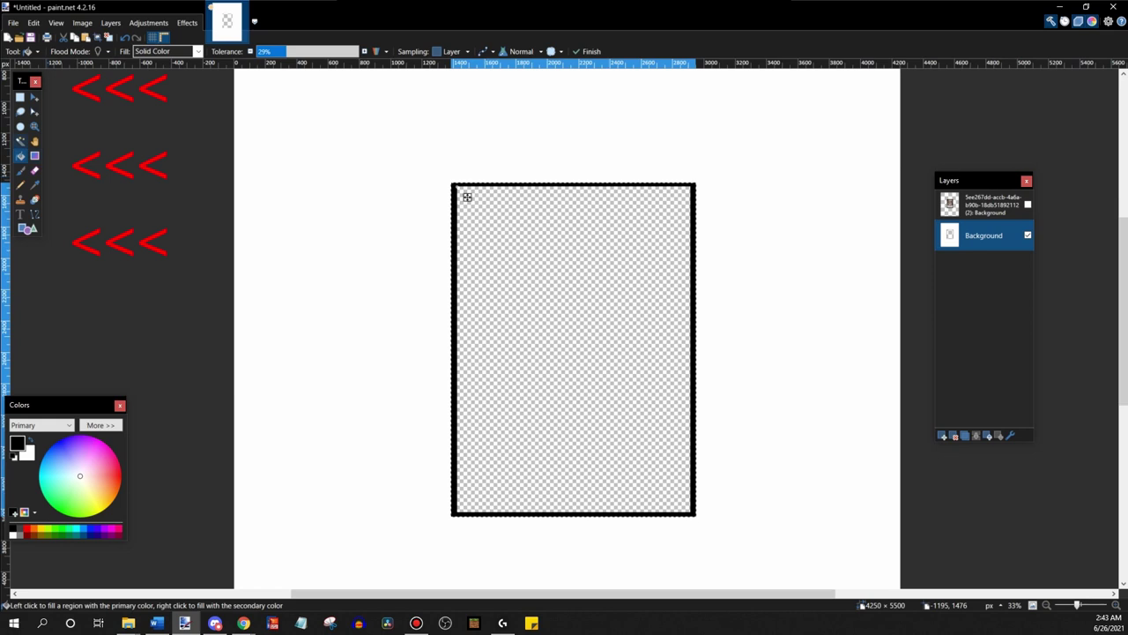
Select the white area outside the black frame with the Magic Wand and remove it from the Background layer
{"action": "key", "text": "s"}
{"action": "left_click", "coordinate": [467, 197]}
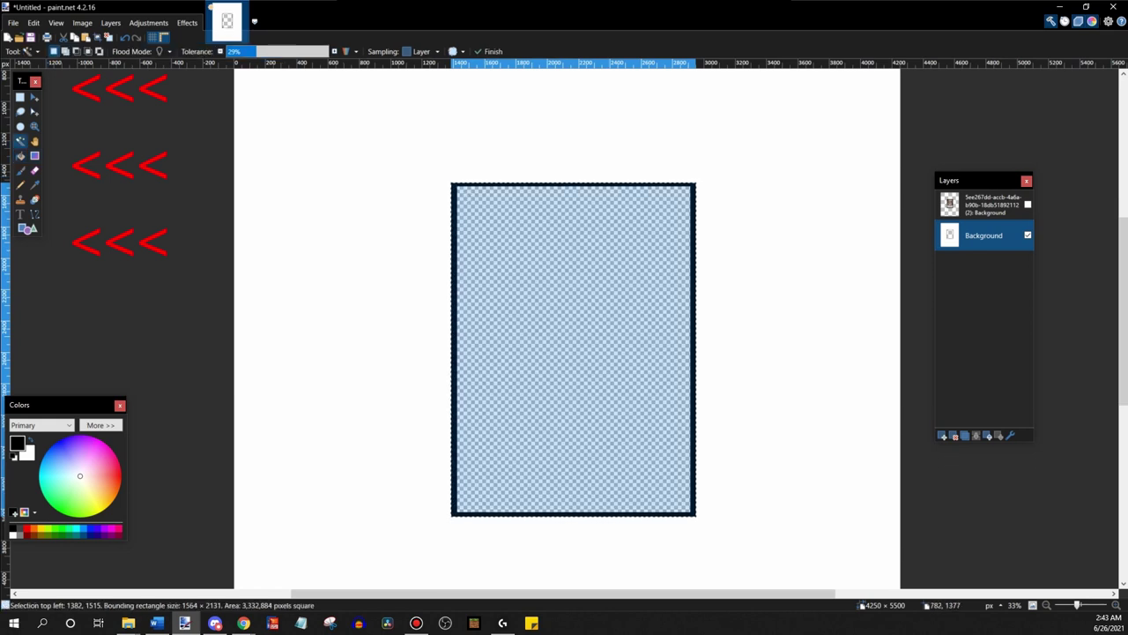
{"action": "key", "text": "ctrl+i"}
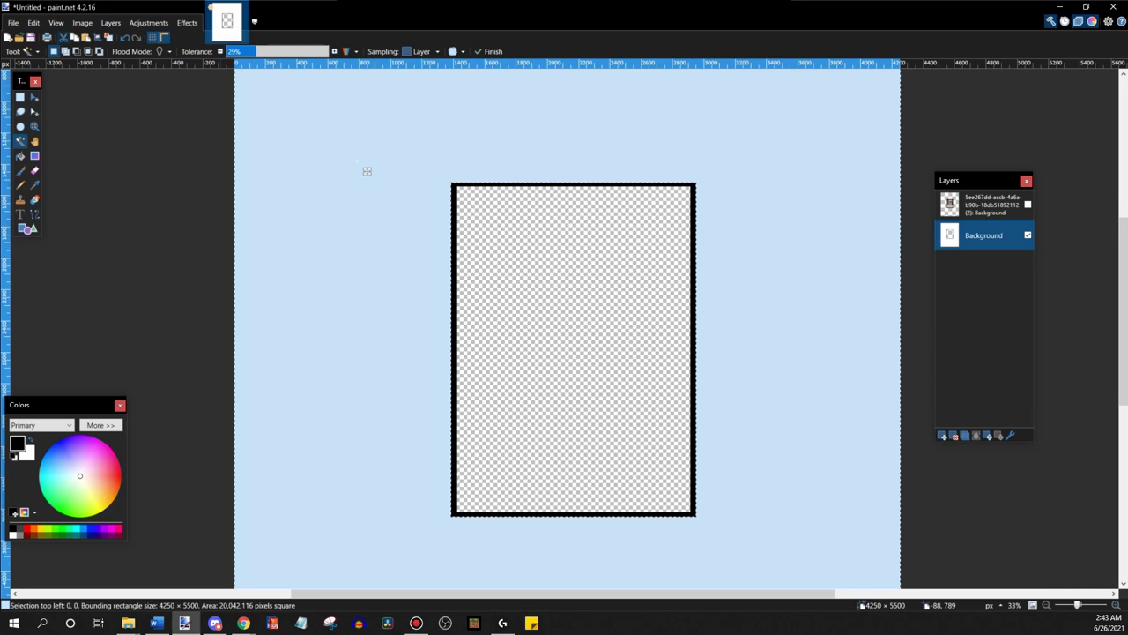
{"action": "key", "text": "Delete"}
{"action": "key", "text": "ctrl+d"}
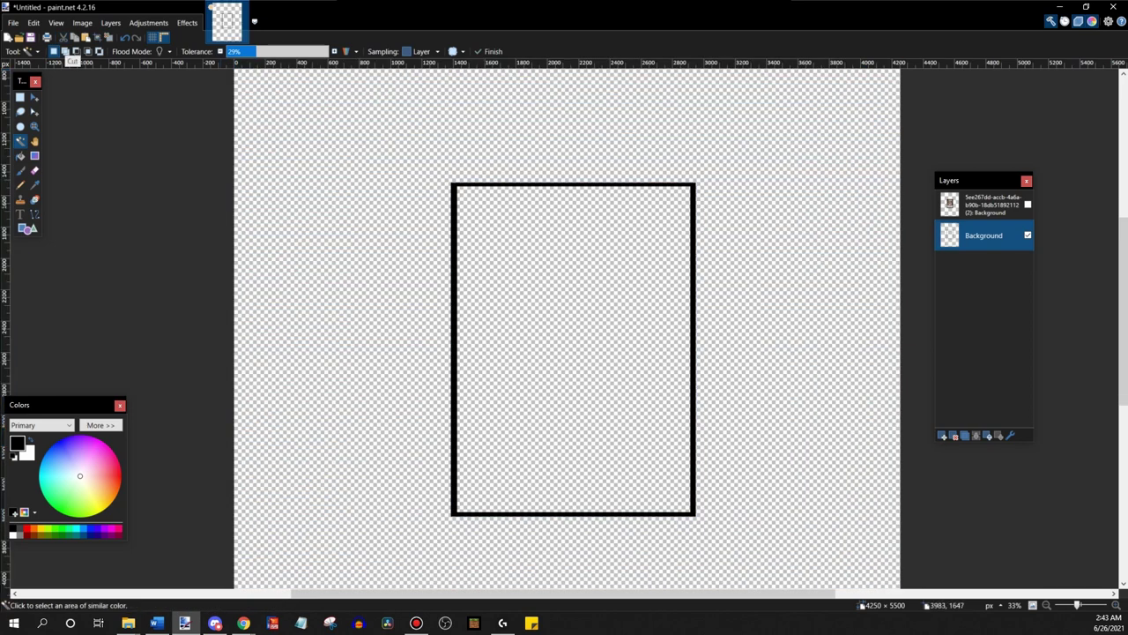
Show the card layer to check how the black frame fits around it, and hide it again
{"action": "left_click", "coordinate": [1028, 204]}
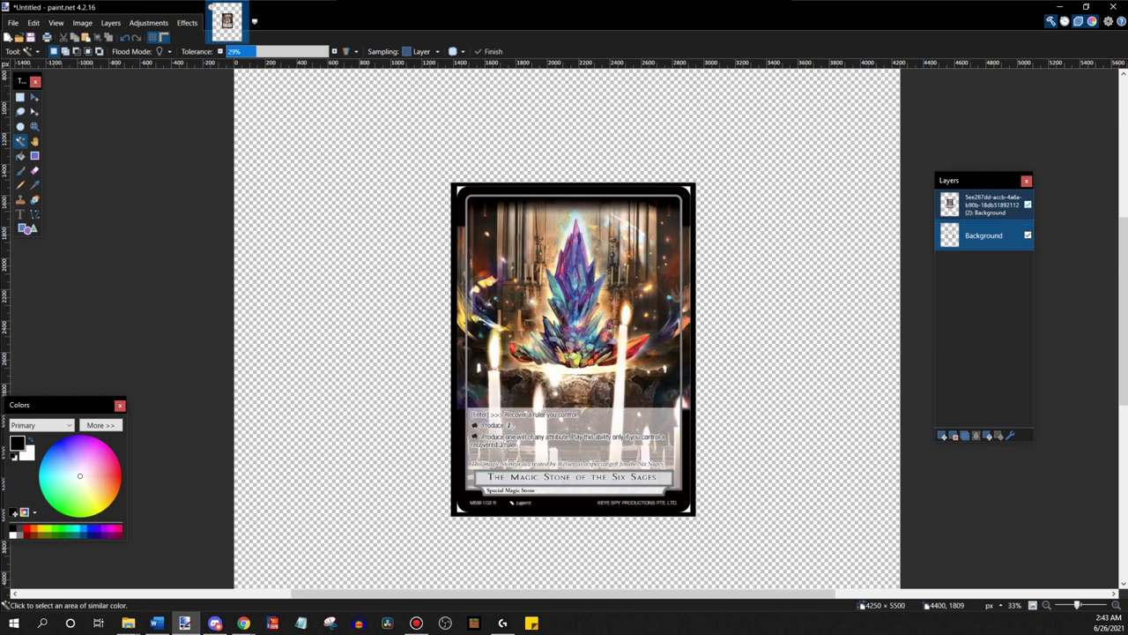
{"action": "left_click", "coordinate": [1028, 204]}
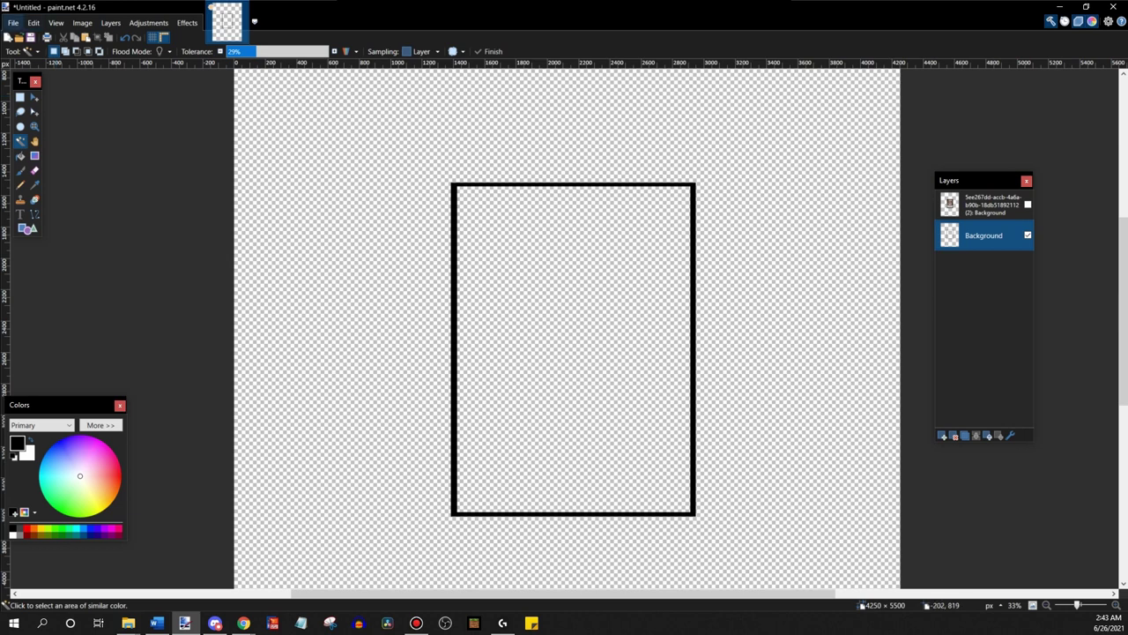
Print the black frame as one full-page photo on Letter semi-gloss photo paper in high quality, with the picture fitted to the frame
{"action": "left_click", "coordinate": [13, 22]}
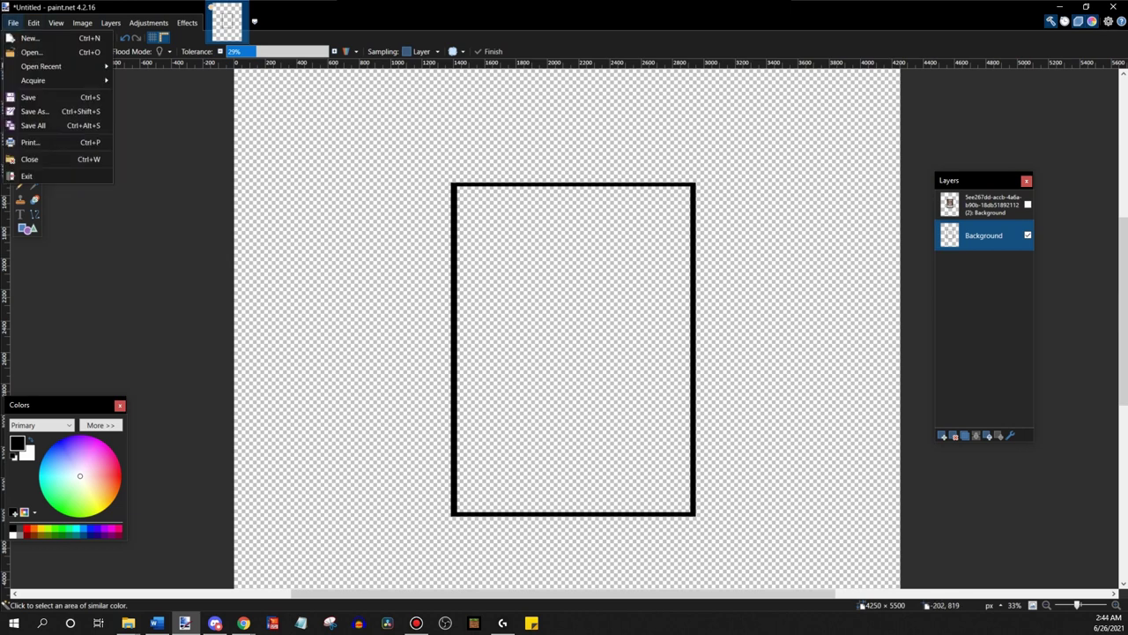
{"action": "left_click", "coordinate": [13, 22]}
{"action": "left_click", "coordinate": [13, 22]}
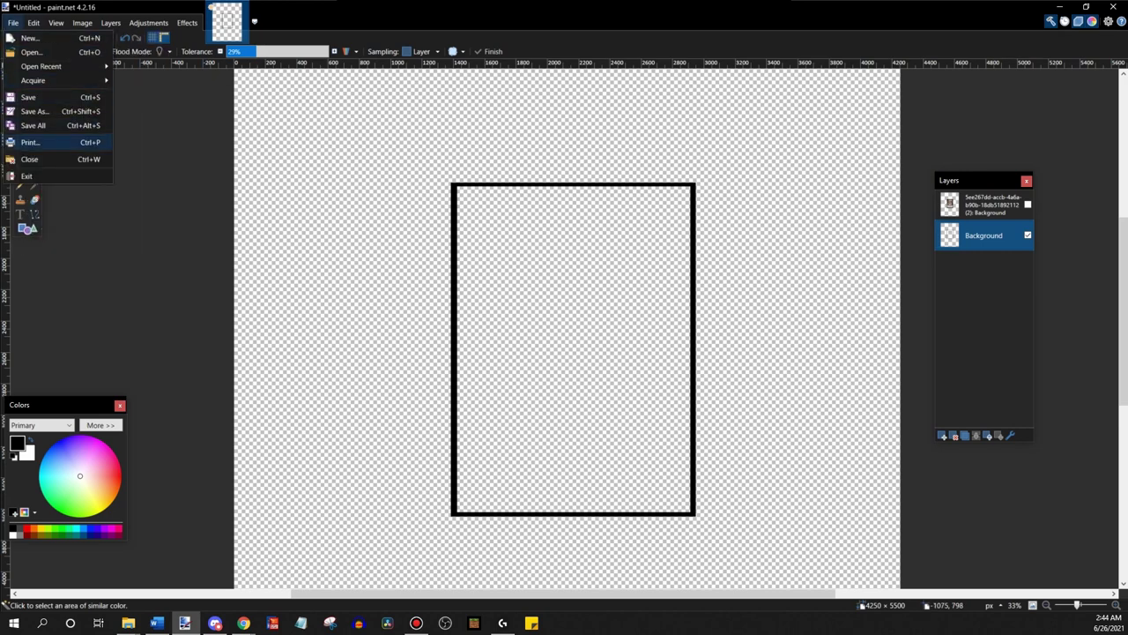
{"action": "key", "text": "Escape"}
{"action": "key", "text": "ctrl+p"}
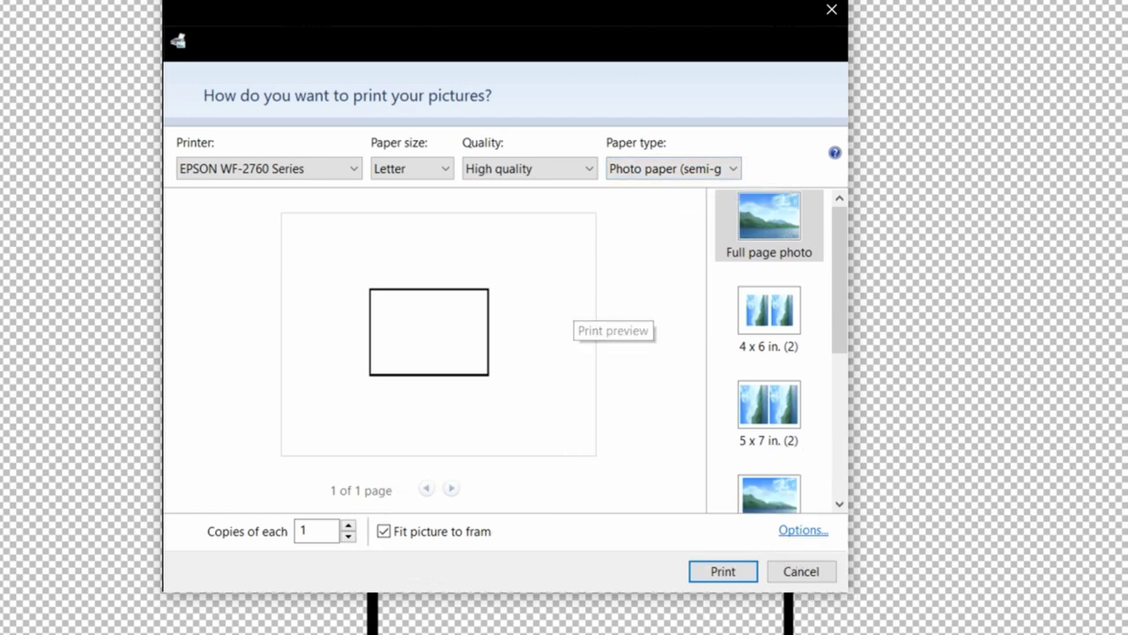
{"action": "key", "text": "Return"}
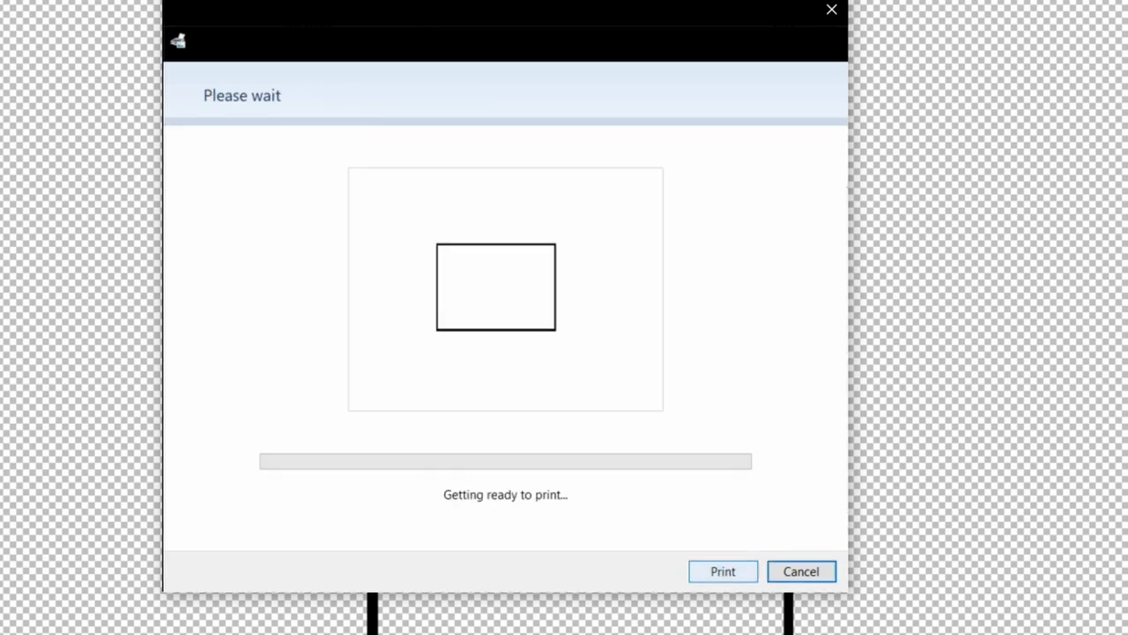
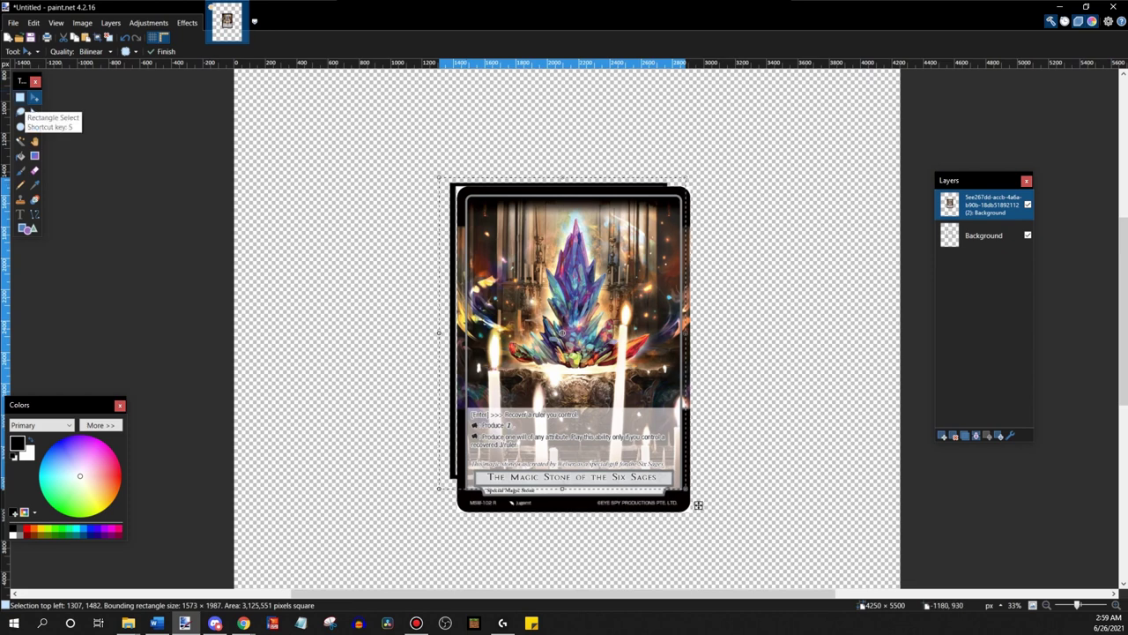
Select the card with a rectangle about 1702 × 2227 pixels and scale it to about 1516 × 1983 pixels inside the black frame
{"action": "left_click", "coordinate": [21, 97]}
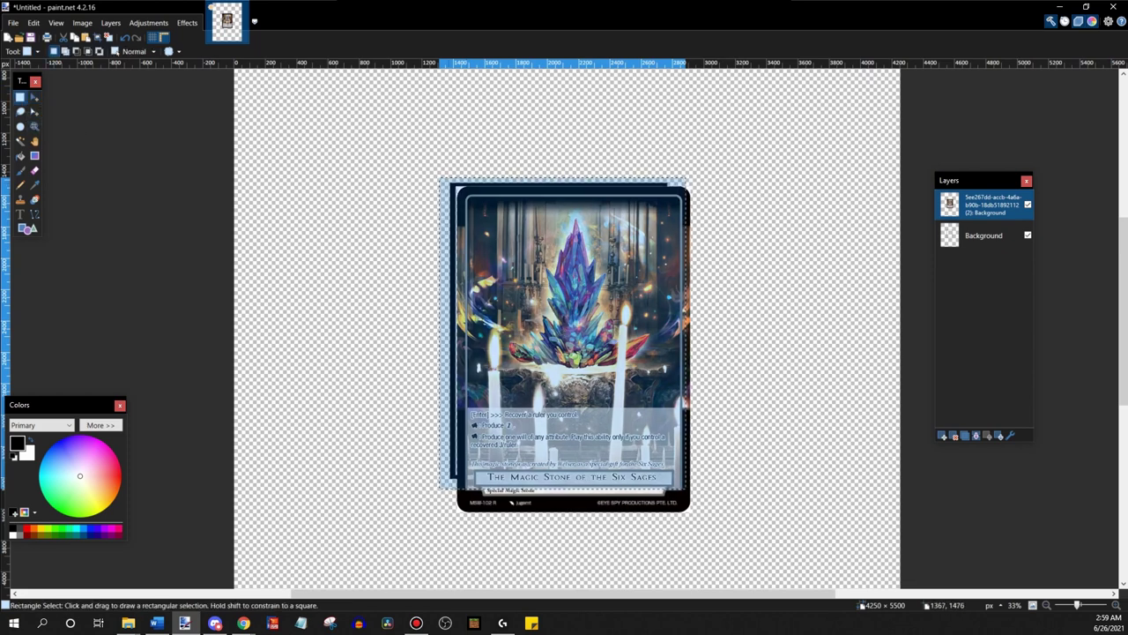
{"action": "left_click_drag", "start_coordinate": [449, 176], "coordinate": [716, 525]}
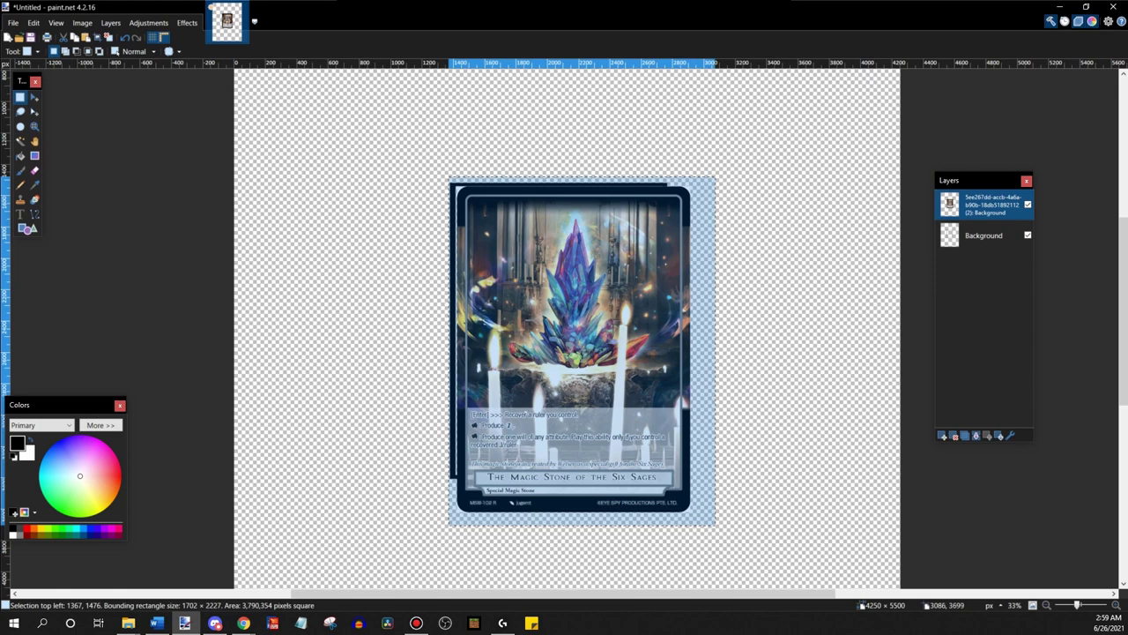
{"action": "key", "text": "ctrl+plus"}
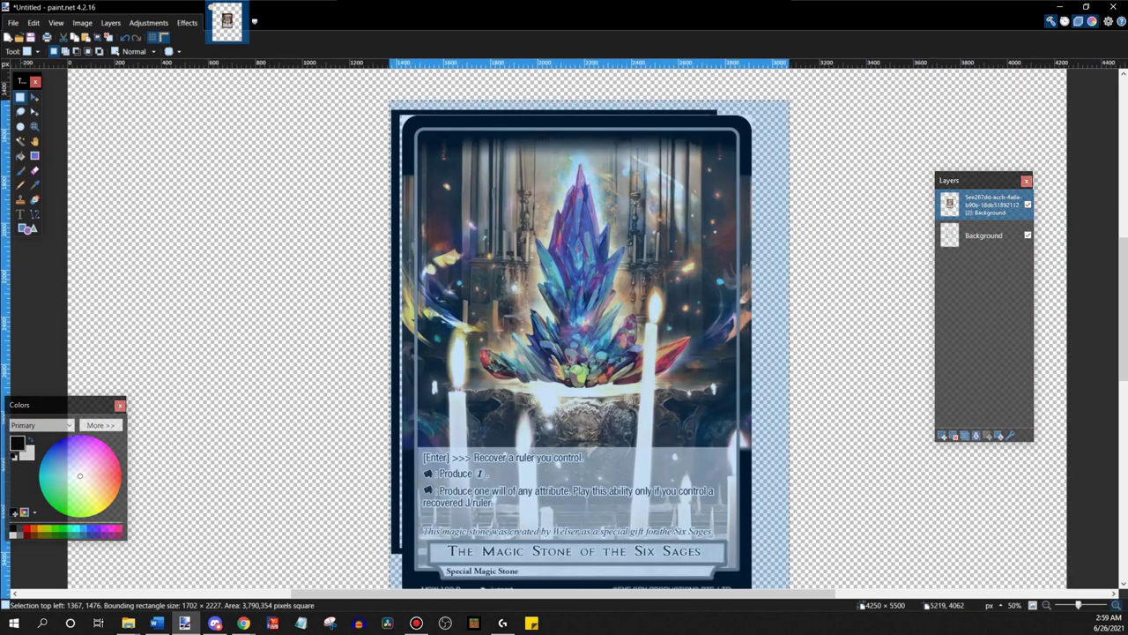
{"action": "key", "text": "m"}
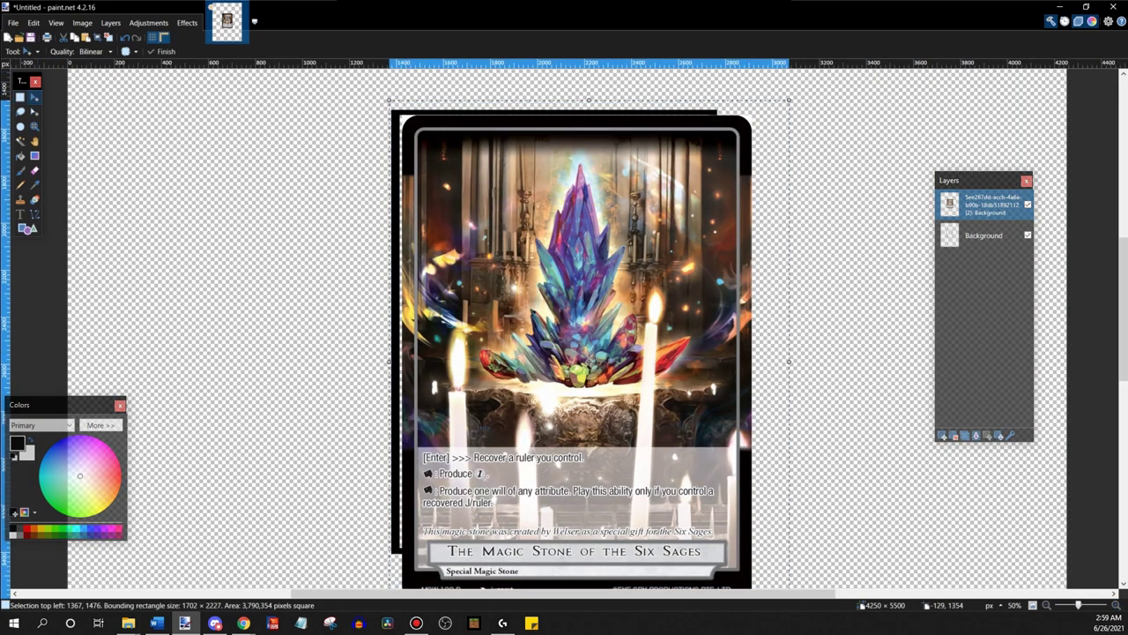
{"action": "left_click_drag", "start_coordinate": [393, 99], "coordinate": [465, 189]}
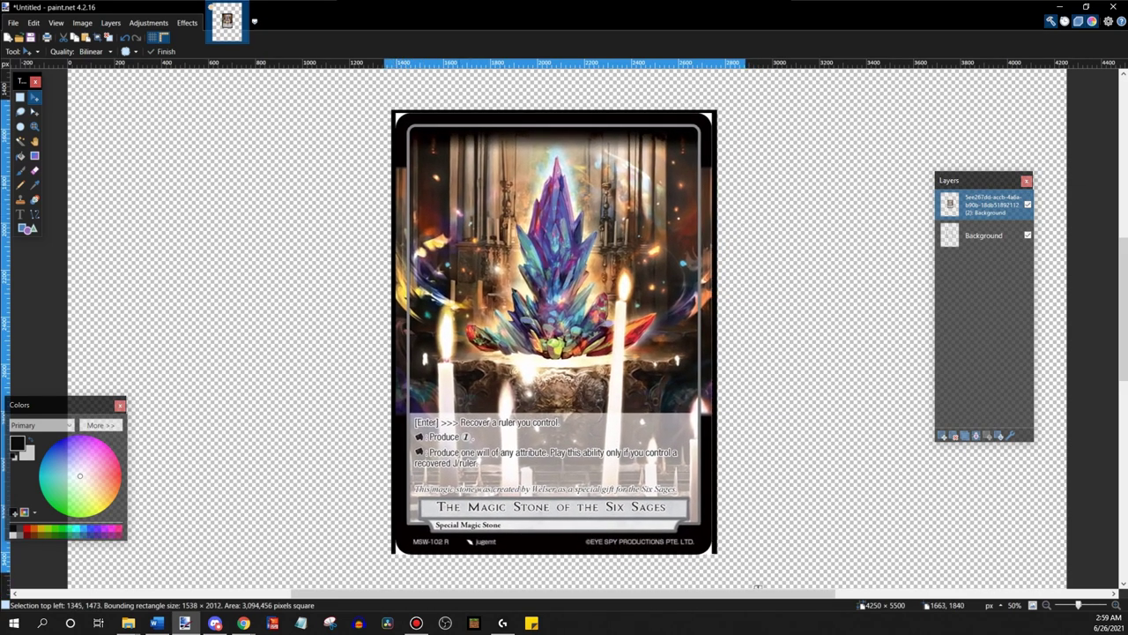
{"action": "left_click_drag", "start_coordinate": [758, 585], "coordinate": [754, 583]}
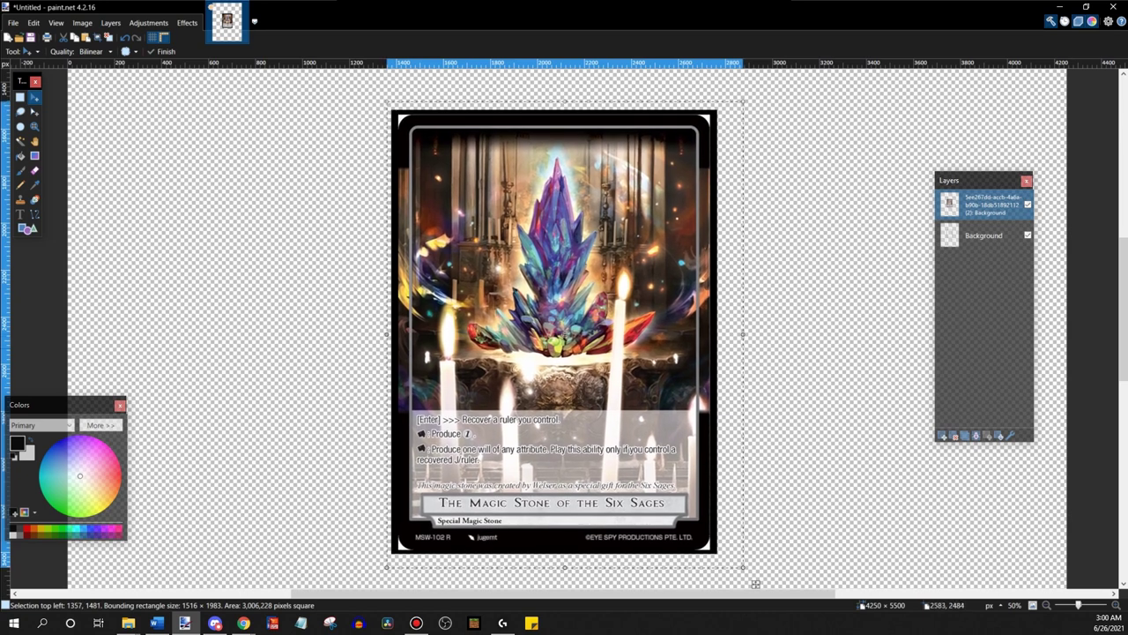
Switch the card layer repeatedly between below and above the black frame layer to compare how the card's edges fit
{"action": "left_click", "coordinate": [1000, 435]}
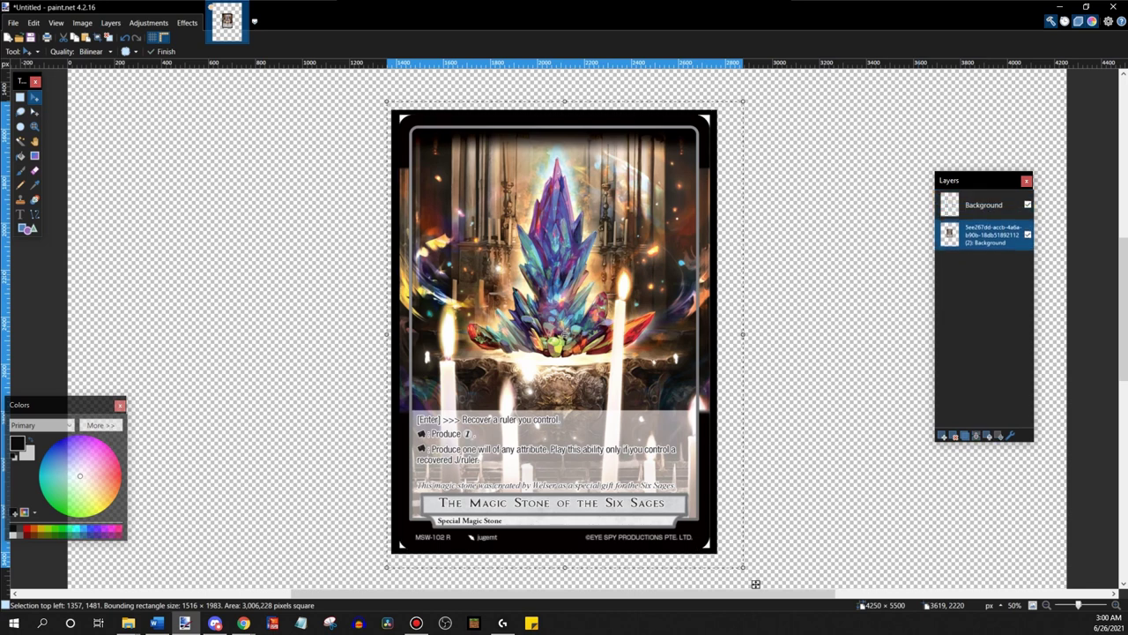
{"action": "key", "text": "ctrl+z"}
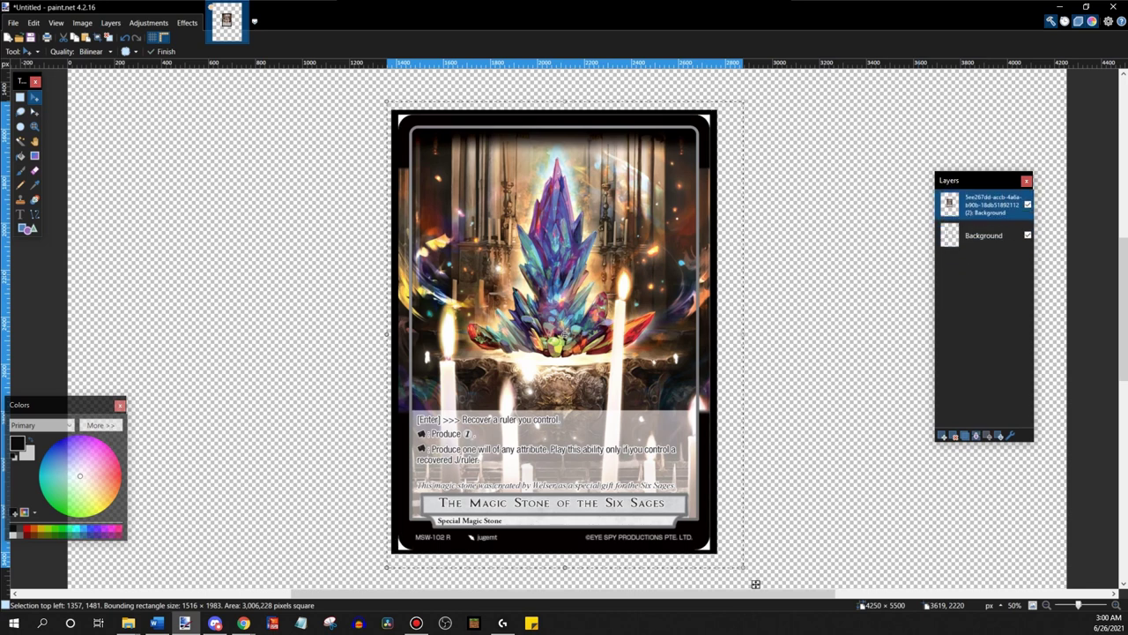
{"action": "key", "text": "ctrl+y"}
{"action": "key", "text": "ctrl+z"}
{"action": "key", "text": "ctrl+y"}
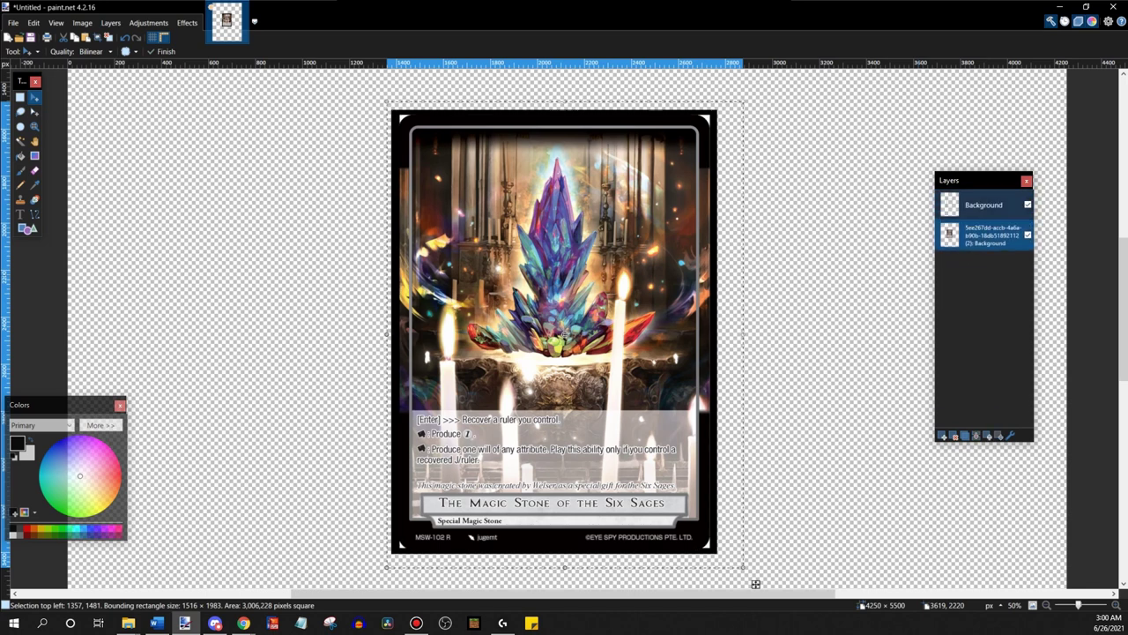
{"action": "key", "text": "ctrl+z"}
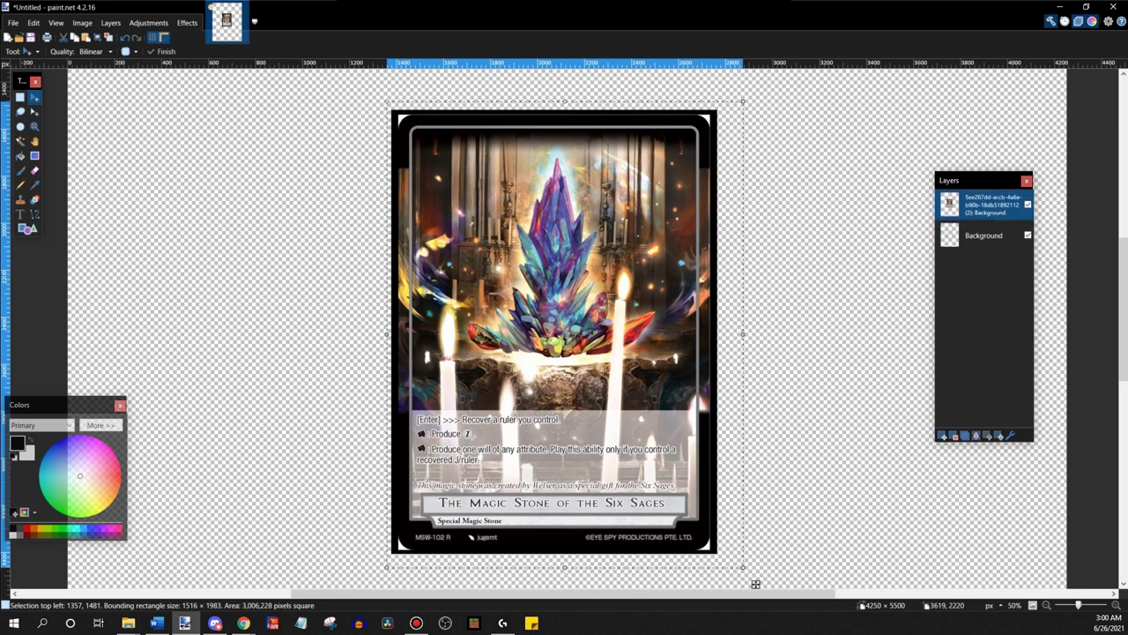
{"action": "key", "text": "ctrl+y"}
{"action": "key", "text": "ctrl+z"}
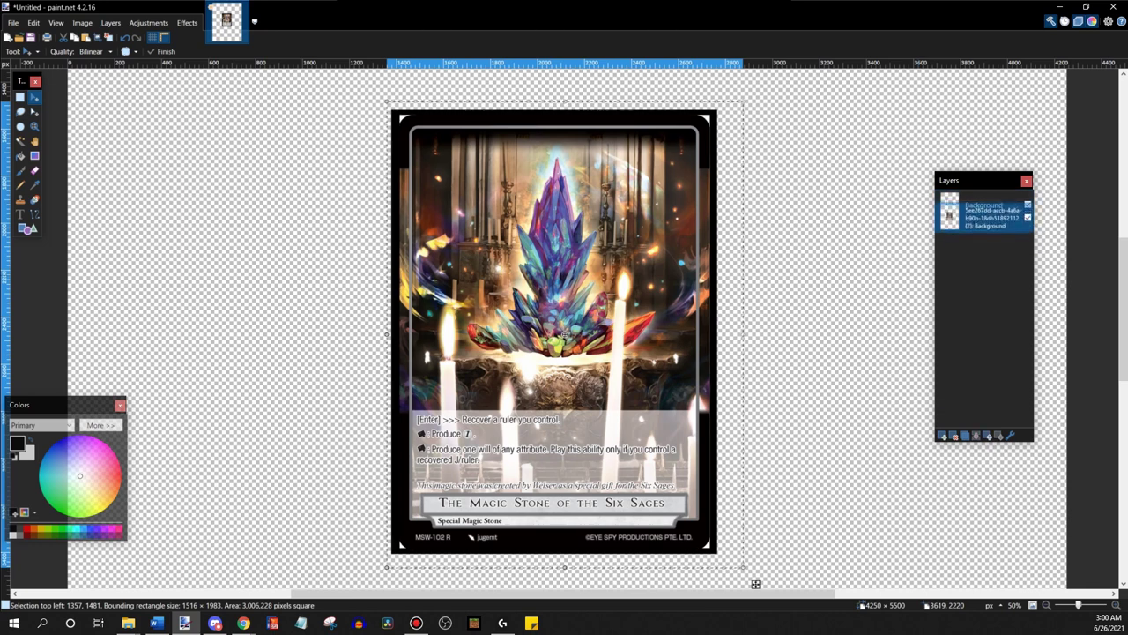
{"action": "key", "text": "ctrl+y"}
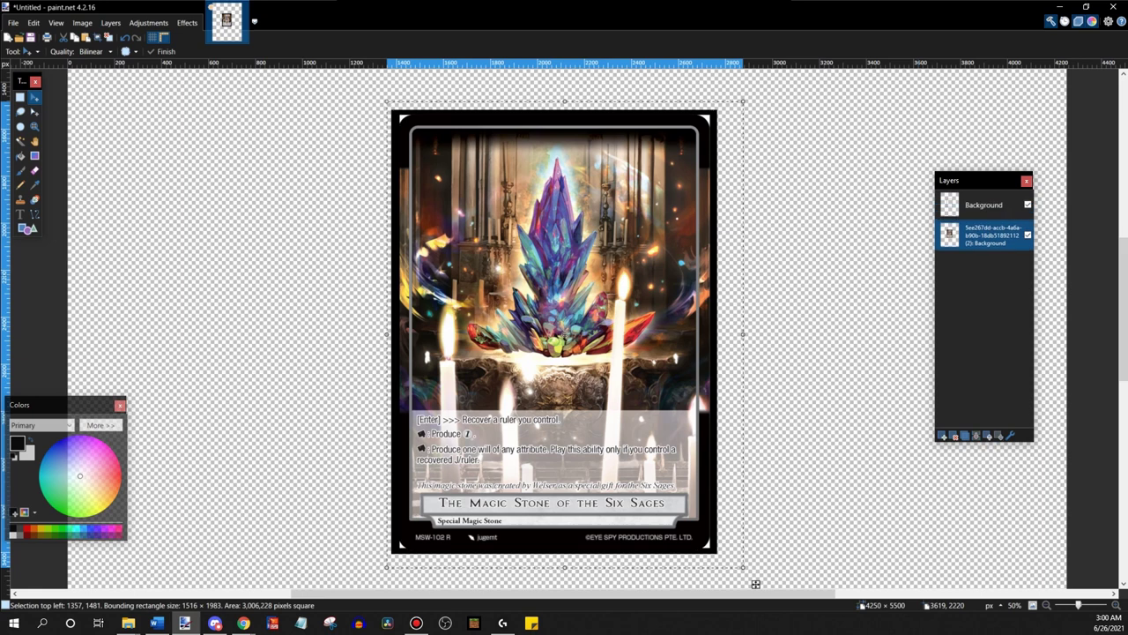
{"action": "key", "text": "ctrl+z"}
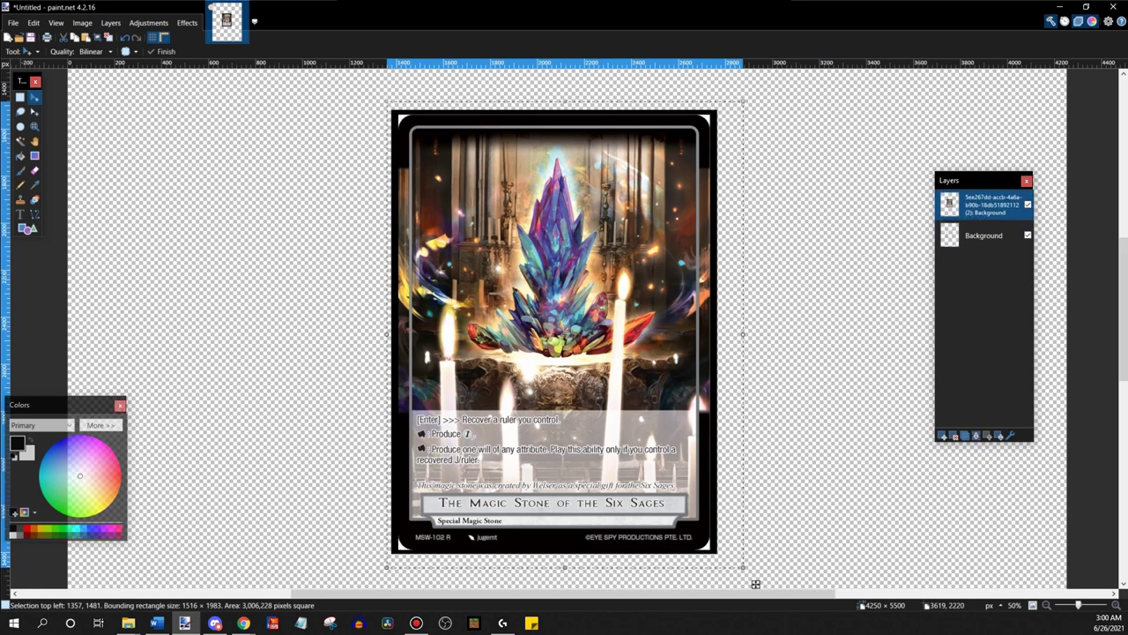
{"action": "key", "text": "ctrl+y"}
{"action": "key", "text": "ctrl+z"}
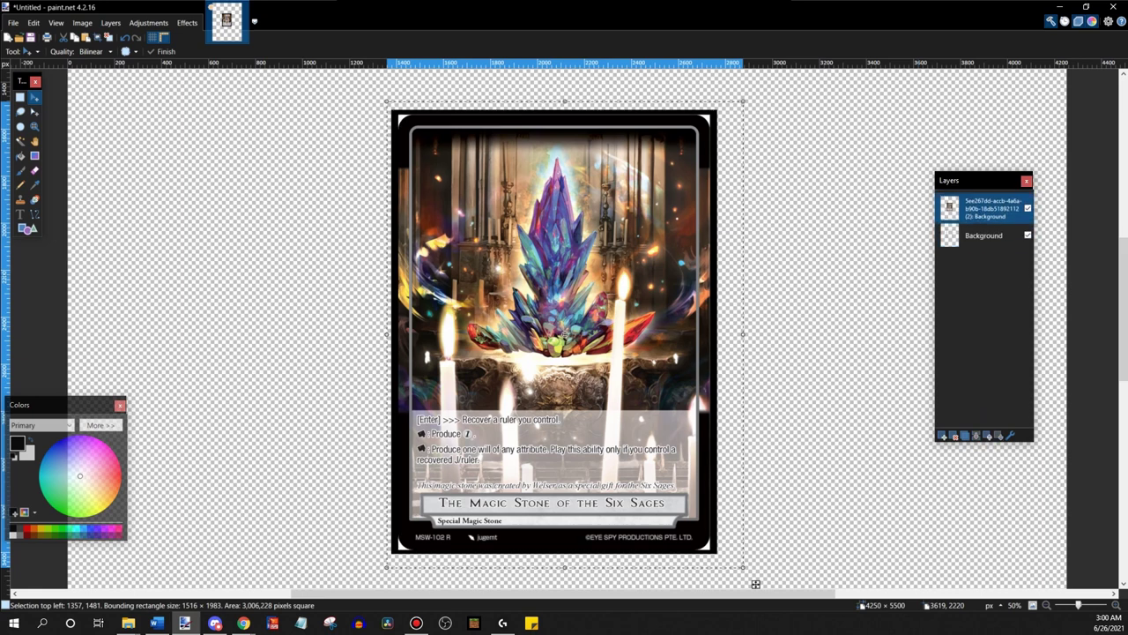
{"action": "key", "text": "ctrl+y"}
{"action": "key", "text": "ctrl+z"}
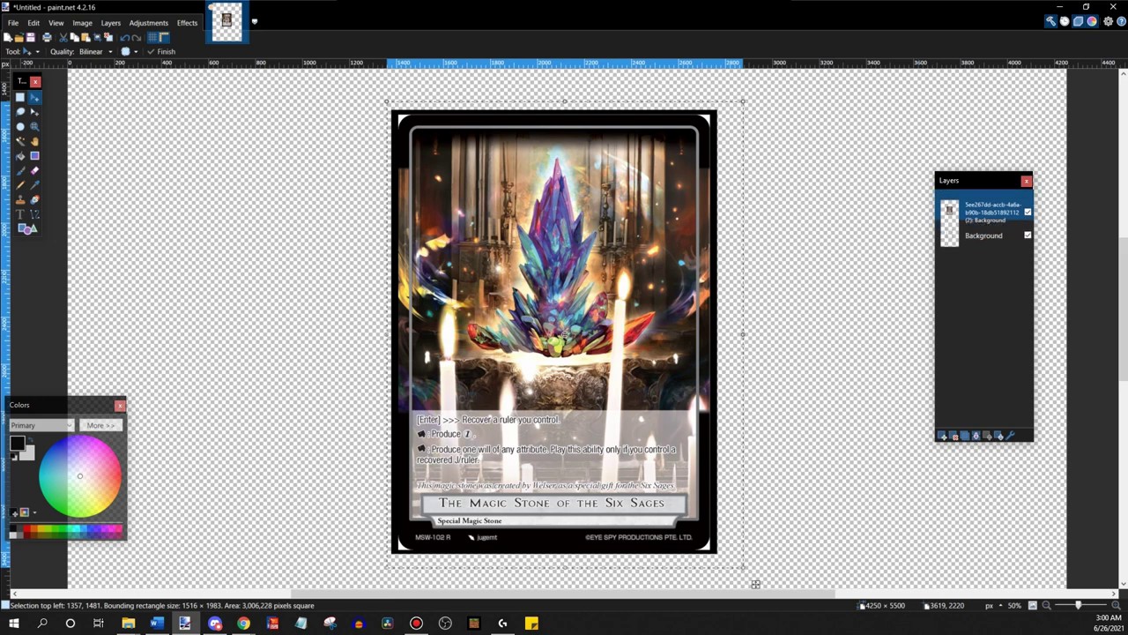
{"action": "key", "text": "ctrl+y"}
{"action": "key", "text": "ctrl+z"}
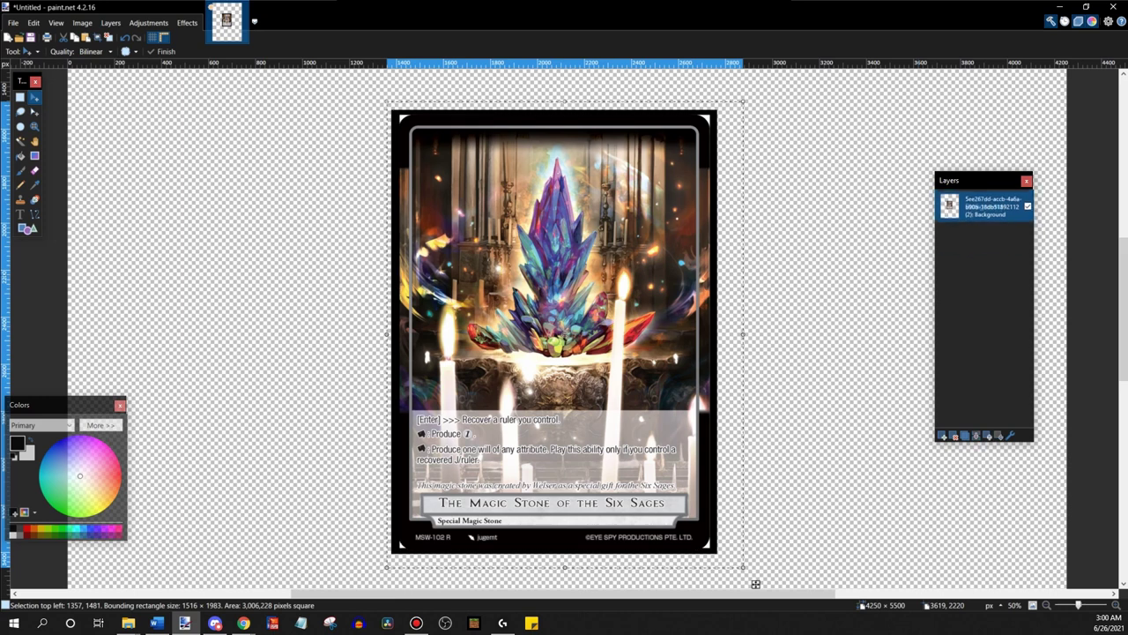
{"action": "key", "text": "ctrl+y"}
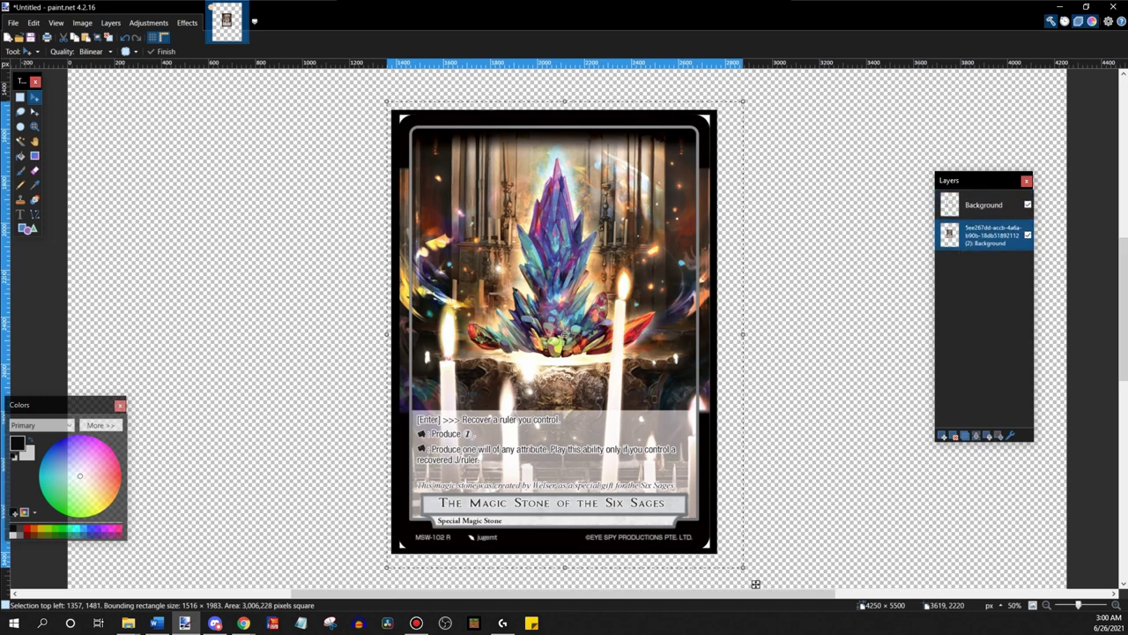
{"action": "key", "text": "ctrl+z"}
{"action": "key", "text": "ctrl+y"}
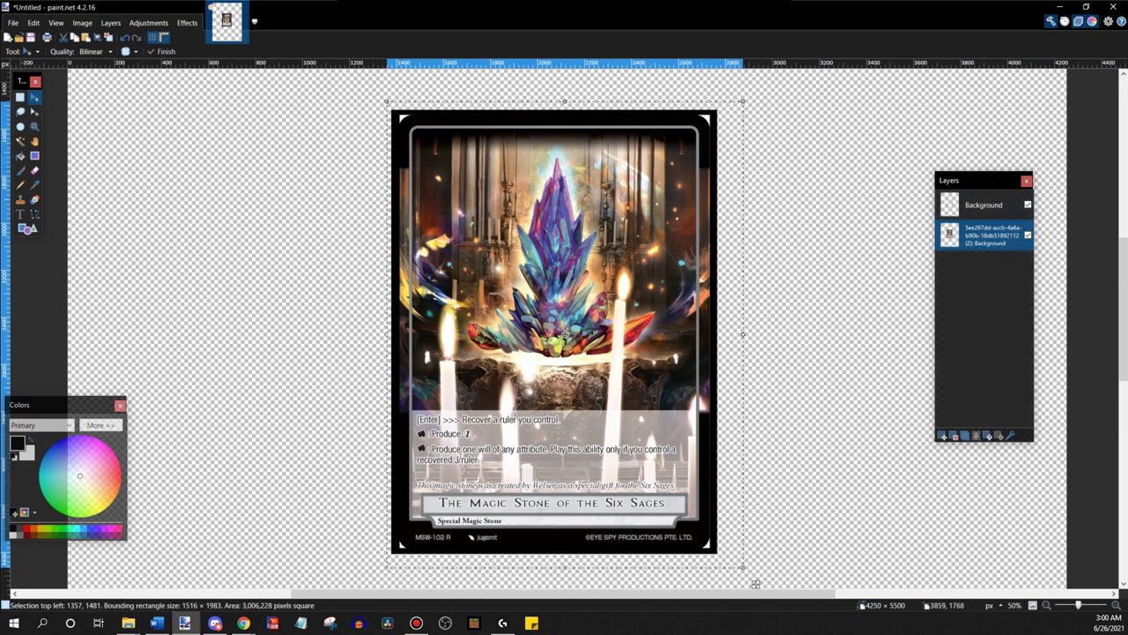
{"action": "left_click", "coordinate": [988, 435]}
{"action": "key", "text": "ctrl+z"}
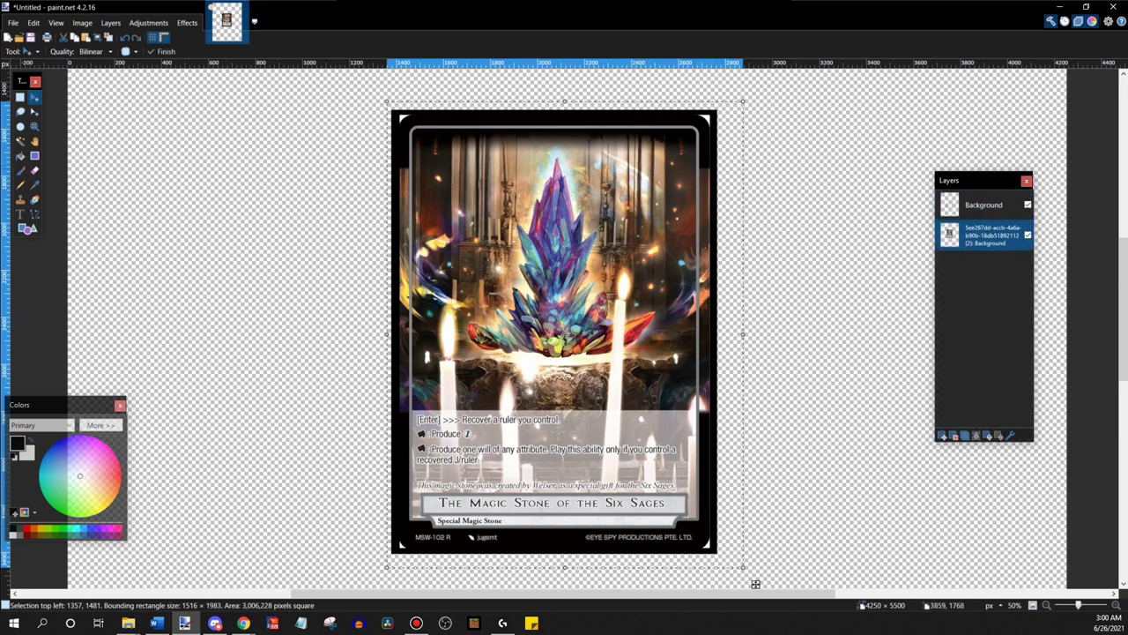
{"action": "key", "text": "ctrl+y"}
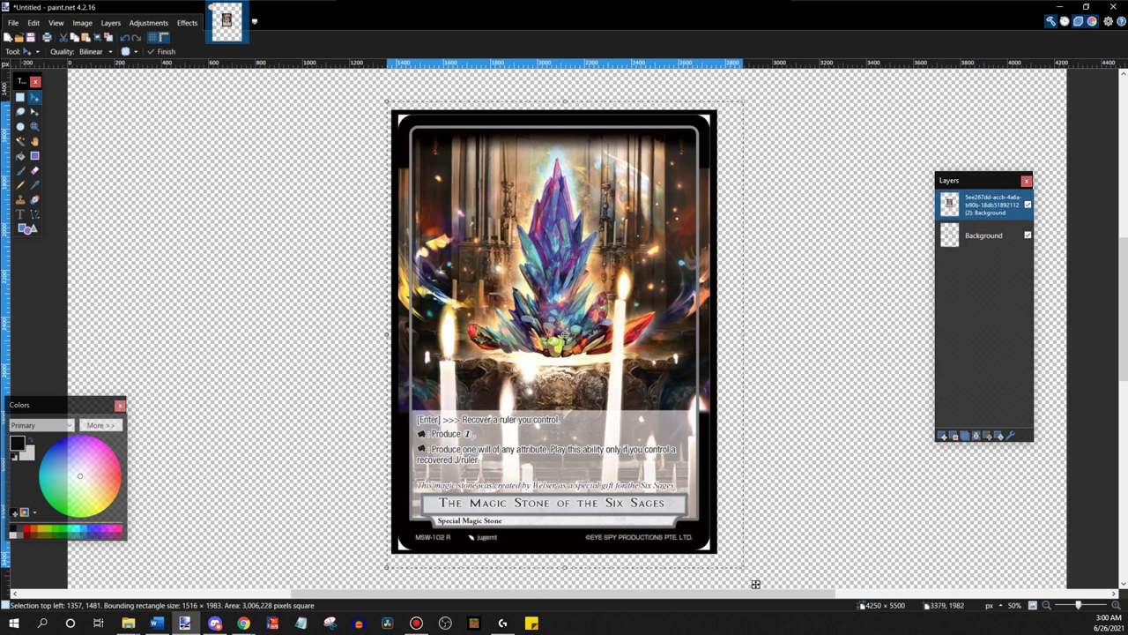
Copy the scaled card and paste a copy near the page's upper-left corner, at about 65, 29 pixels
{"action": "key", "text": "ctrl+minus"}
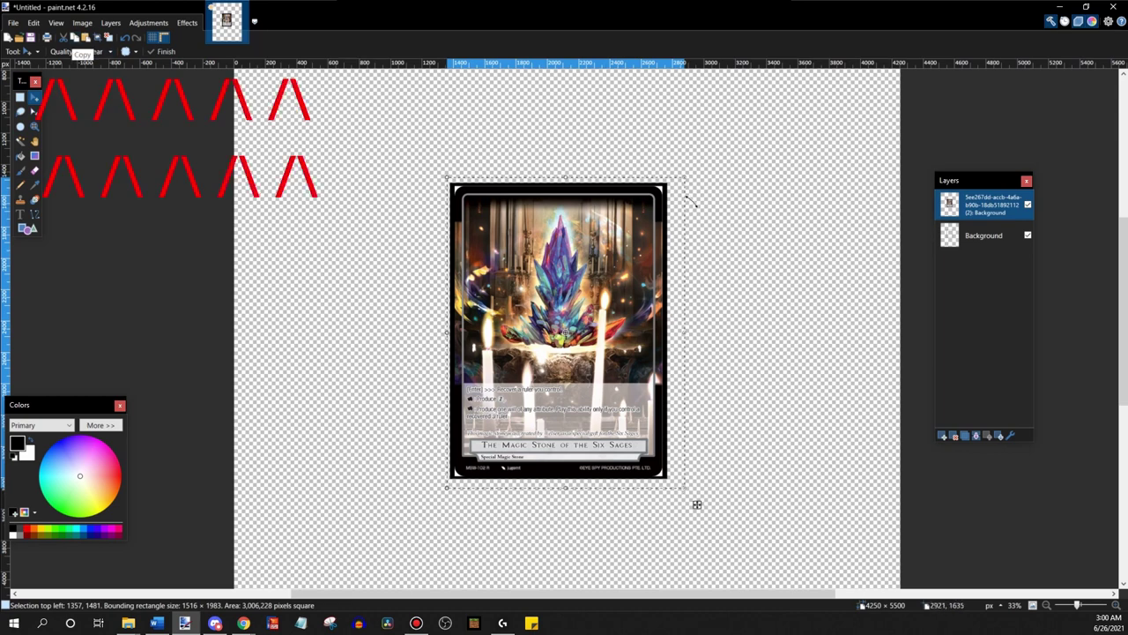
{"action": "key", "text": "ctrl+minus"}
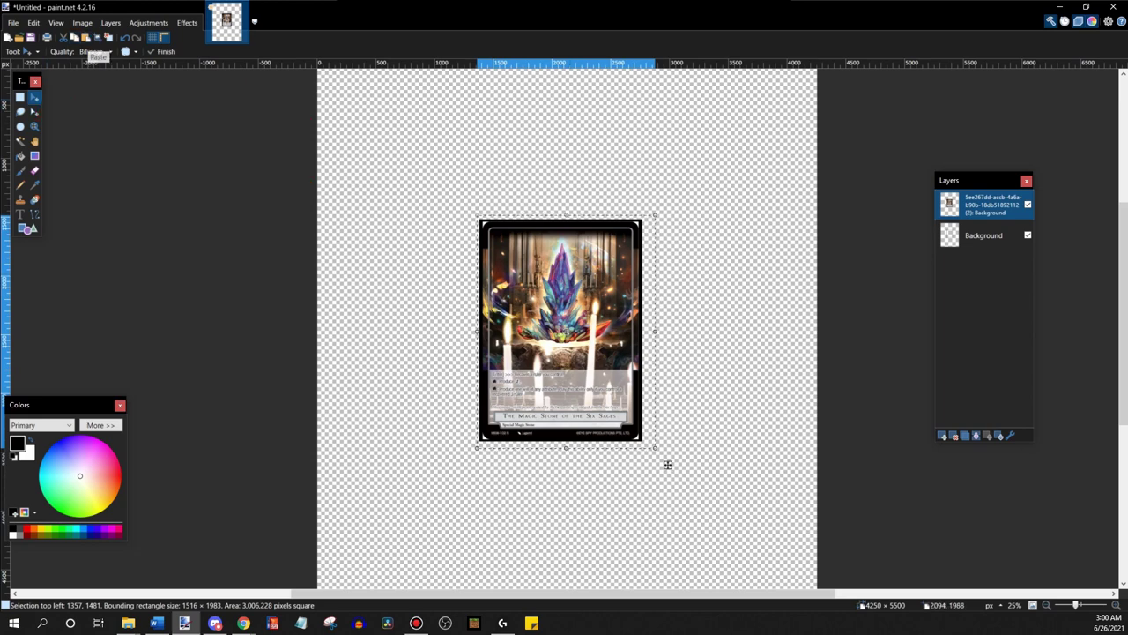
{"action": "key", "text": "ctrl+v"}
{"action": "left_click_drag", "start_coordinate": [667, 465], "coordinate": [450, 289]}
{"action": "scroll", "coordinate": [592, 390], "scroll_direction": "up", "scroll_amount": 3}
{"action": "left_click_drag", "start_coordinate": [515, 456], "coordinate": [516, 463]}
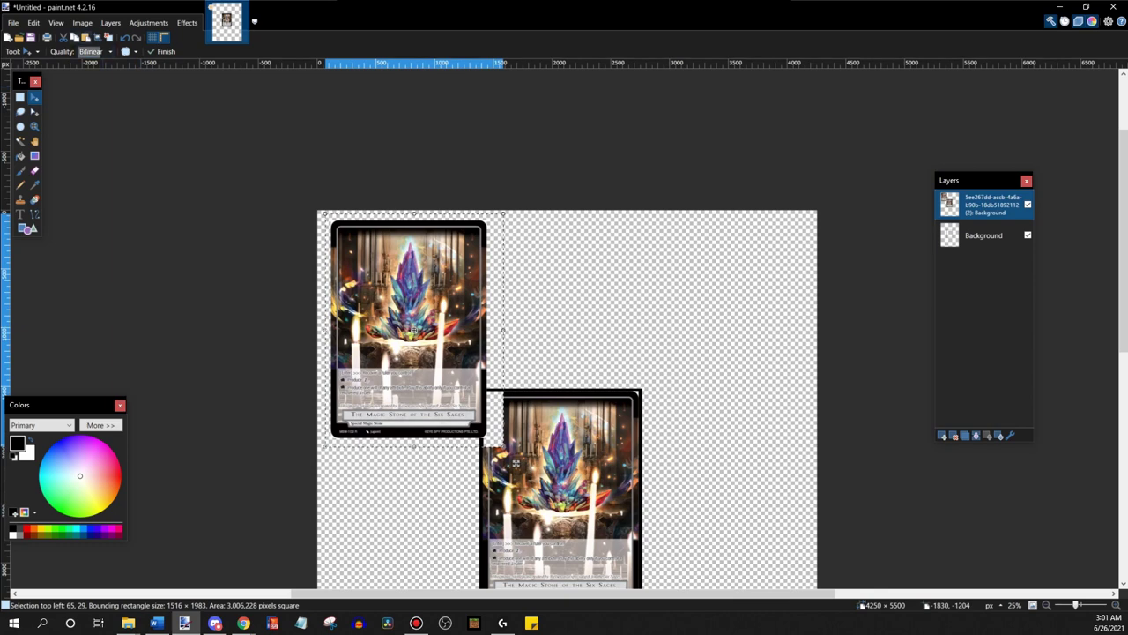
Paste further copies of the card and place them second and third in the page's top row, at about x 1453 and 2837 pixels
{"action": "left_click", "coordinate": [86, 38]}
{"action": "scroll", "coordinate": [667, 491], "scroll_direction": "down", "scroll_amount": 2}
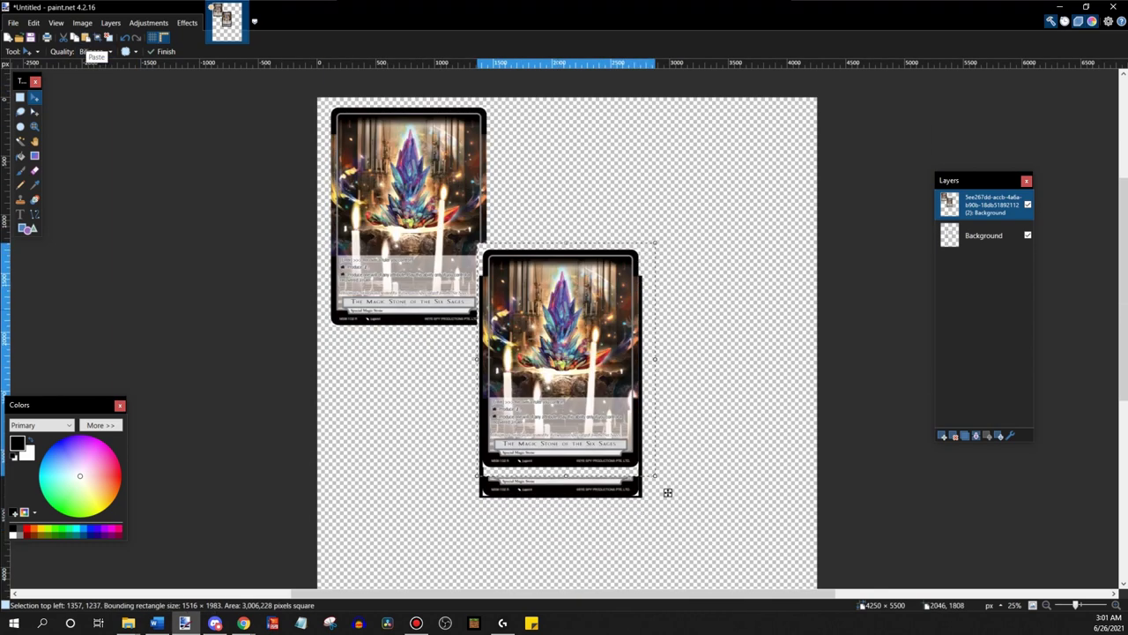
{"action": "left_click_drag", "start_coordinate": [667, 491], "coordinate": [727, 603]}
{"action": "left_click_drag", "start_coordinate": [627, 469], "coordinate": [569, 462]}
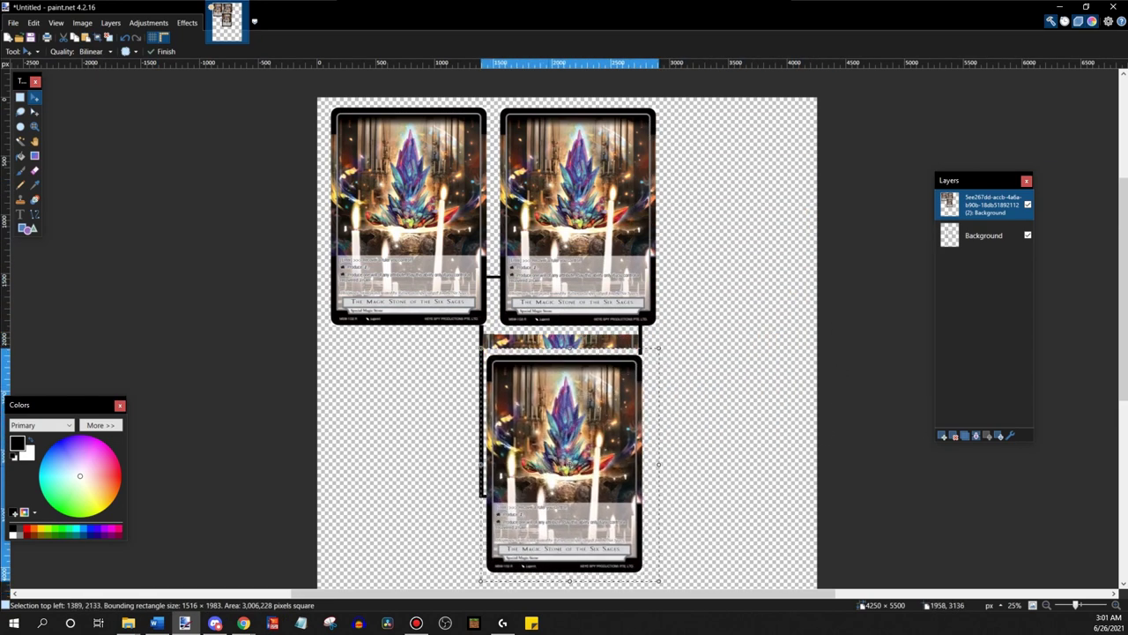
{"action": "left_click_drag", "start_coordinate": [669, 591], "coordinate": [679, 350]}
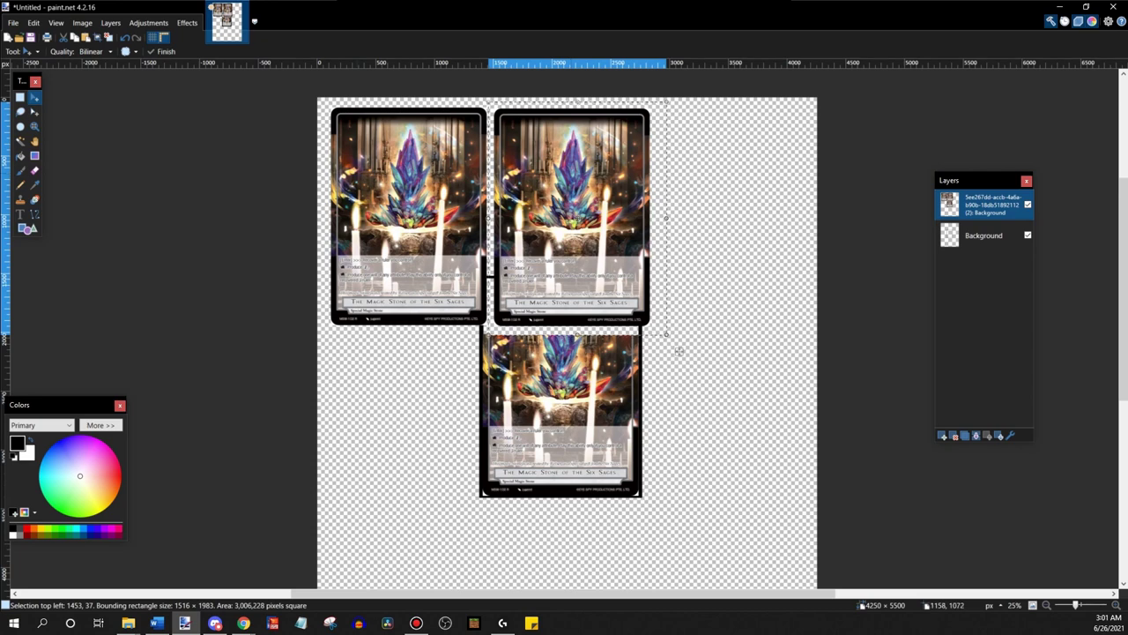
{"action": "left_click_drag", "start_coordinate": [679, 351], "coordinate": [838, 352]}
Paste another copy of the card and place it beneath the first one to start a second row, at about 29, 2001 pixels
{"action": "scroll", "coordinate": [839, 352], "scroll_direction": "down", "scroll_amount": 1}
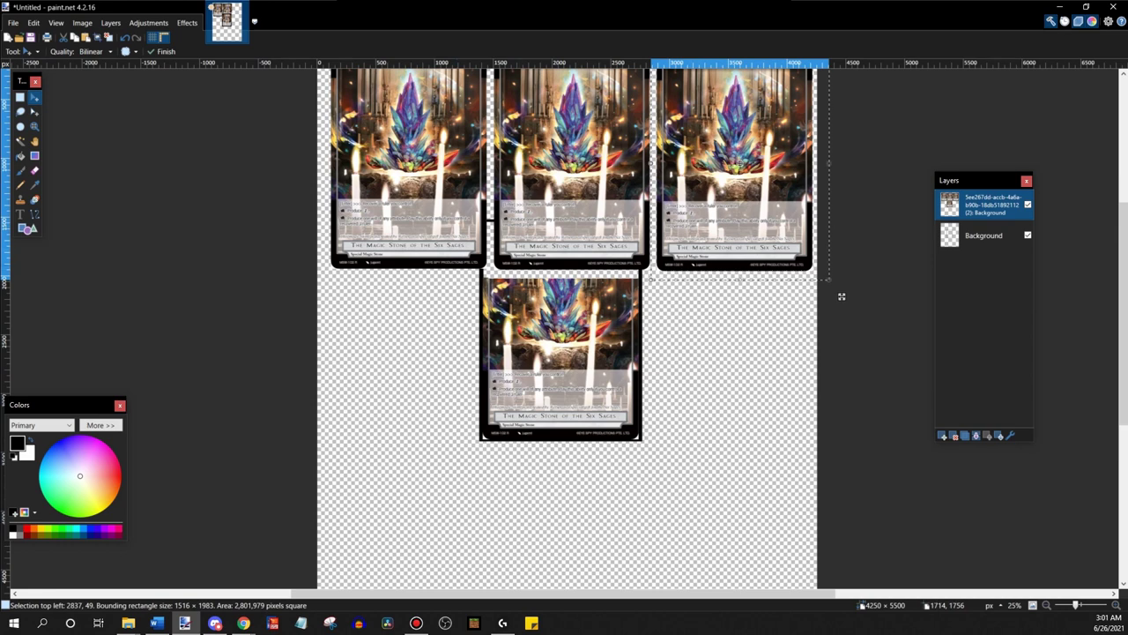
{"action": "scroll", "coordinate": [841, 297], "scroll_direction": "down", "scroll_amount": 1}
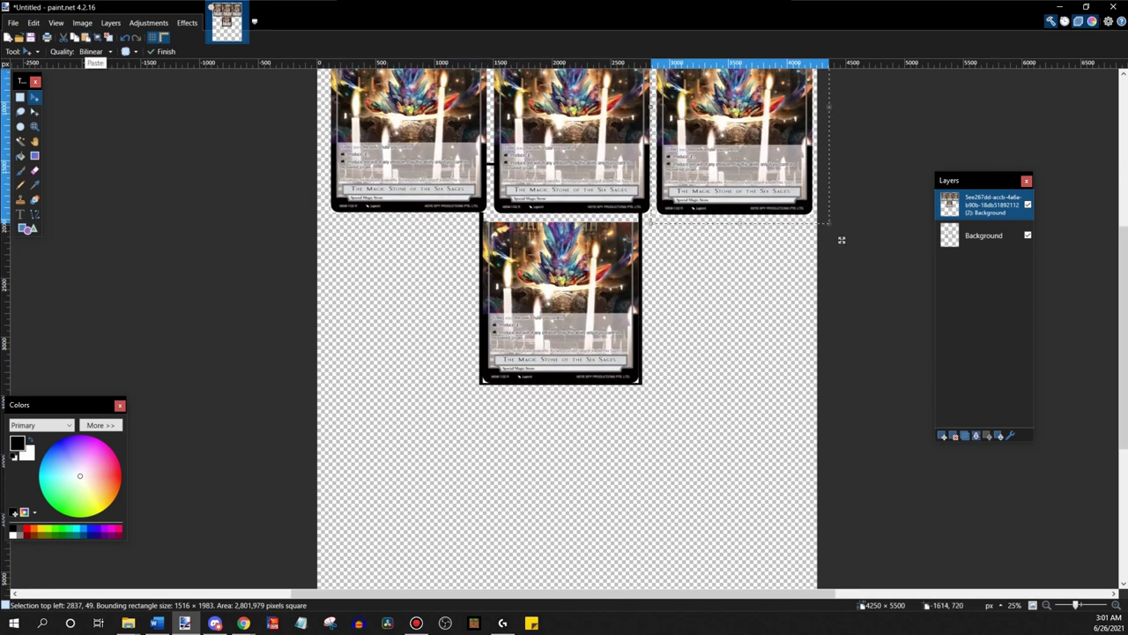
{"action": "key", "text": "ctrl+v"}
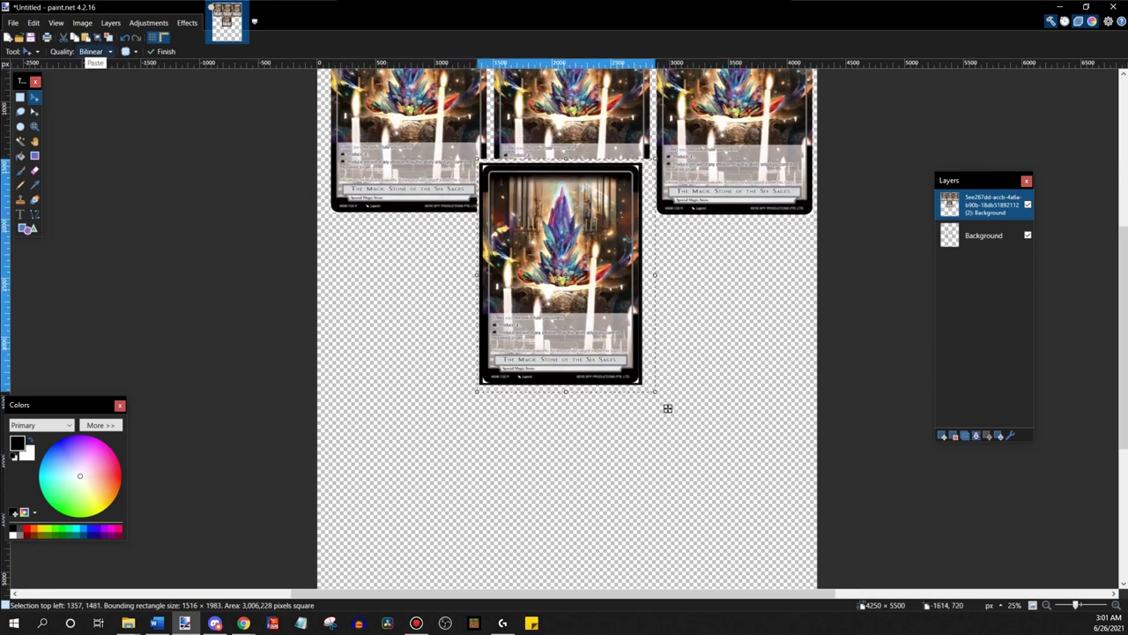
{"action": "left_click_drag", "start_coordinate": [668, 406], "coordinate": [511, 469]}
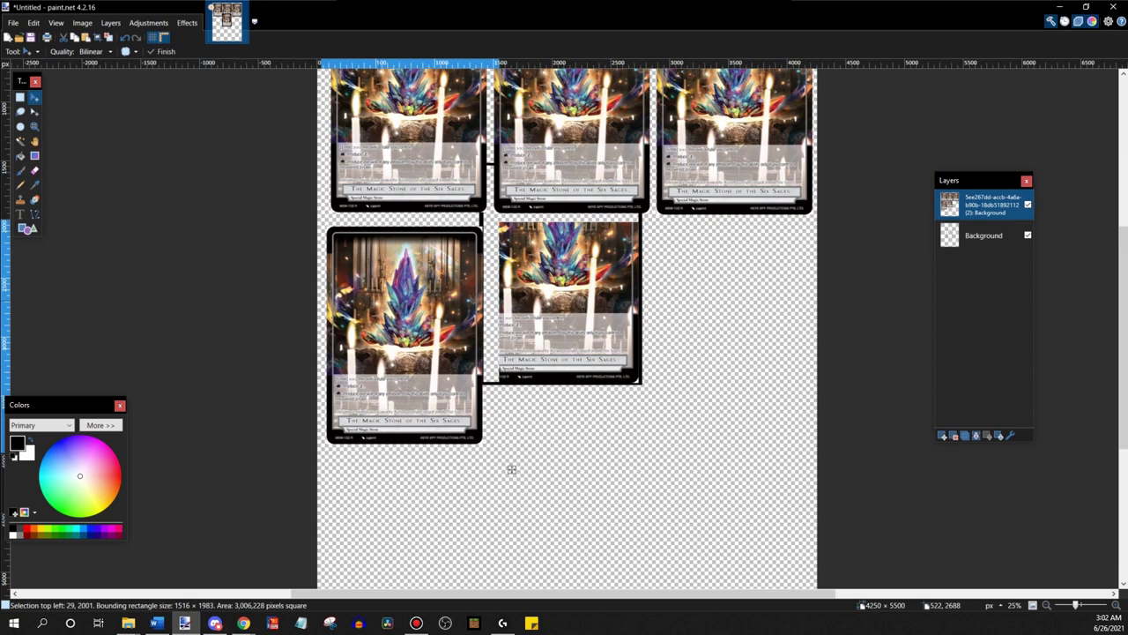
Select the first card in the top row and shift it slightly left and down, its selection at about -44, 24 pixels
{"action": "scroll", "coordinate": [509, 468], "scroll_direction": "up", "scroll_amount": 2}
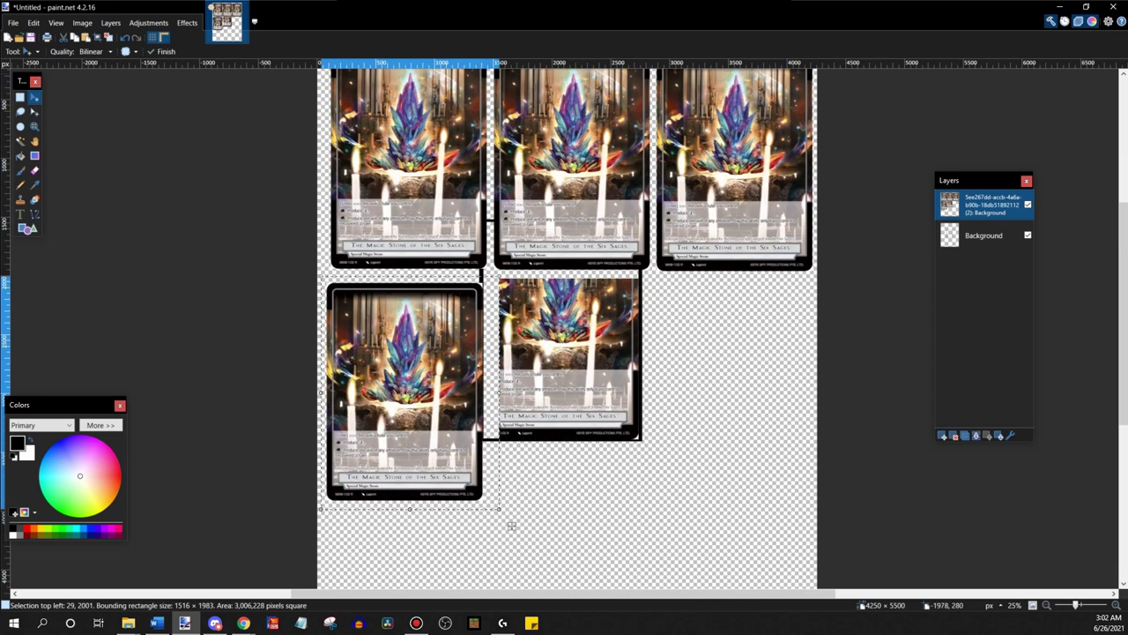
{"action": "key", "text": "s"}
{"action": "scroll", "coordinate": [511, 525], "scroll_direction": "up", "scroll_amount": 4}
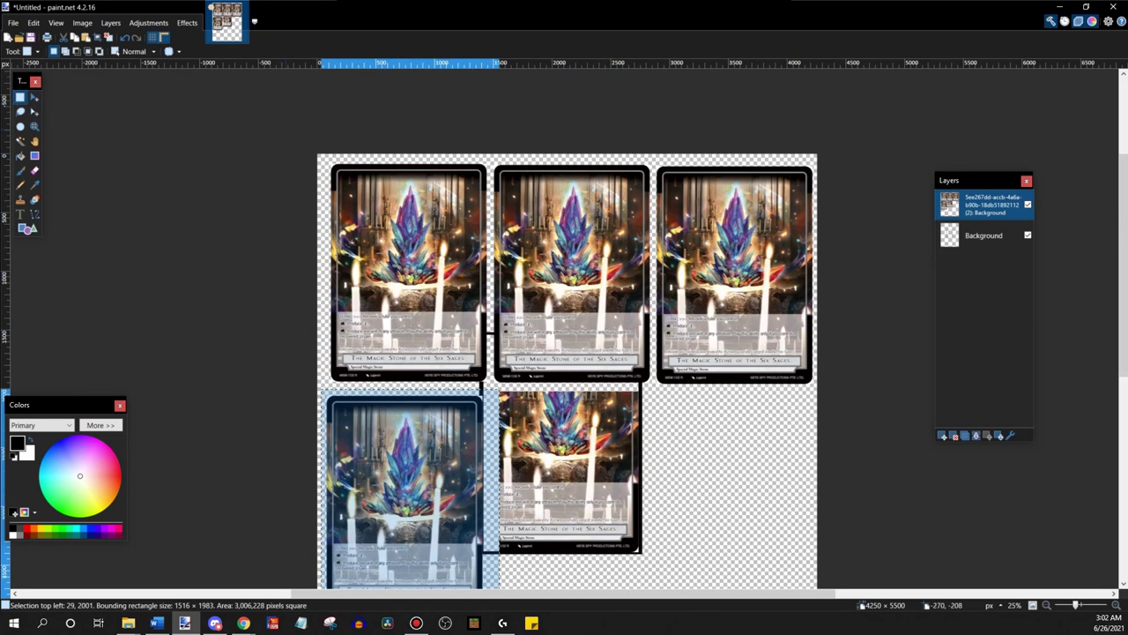
{"action": "left_click_drag", "start_coordinate": [288, 129], "coordinate": [493, 386]}
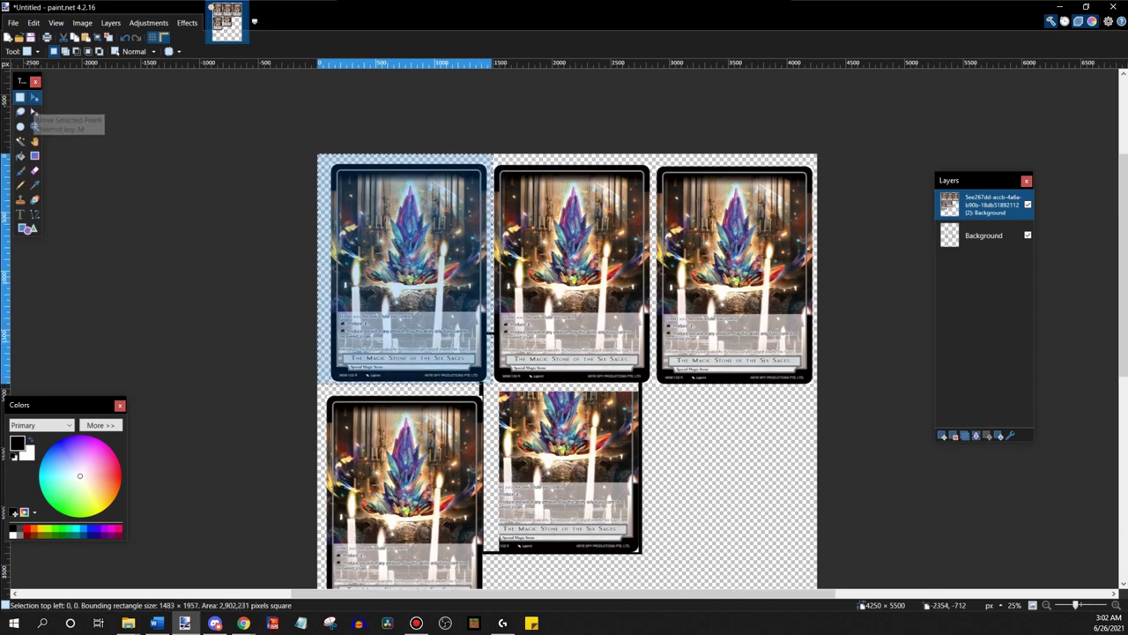
{"action": "left_click", "coordinate": [35, 97]}
{"action": "left_click_drag", "start_coordinate": [504, 400], "coordinate": [500, 404]}
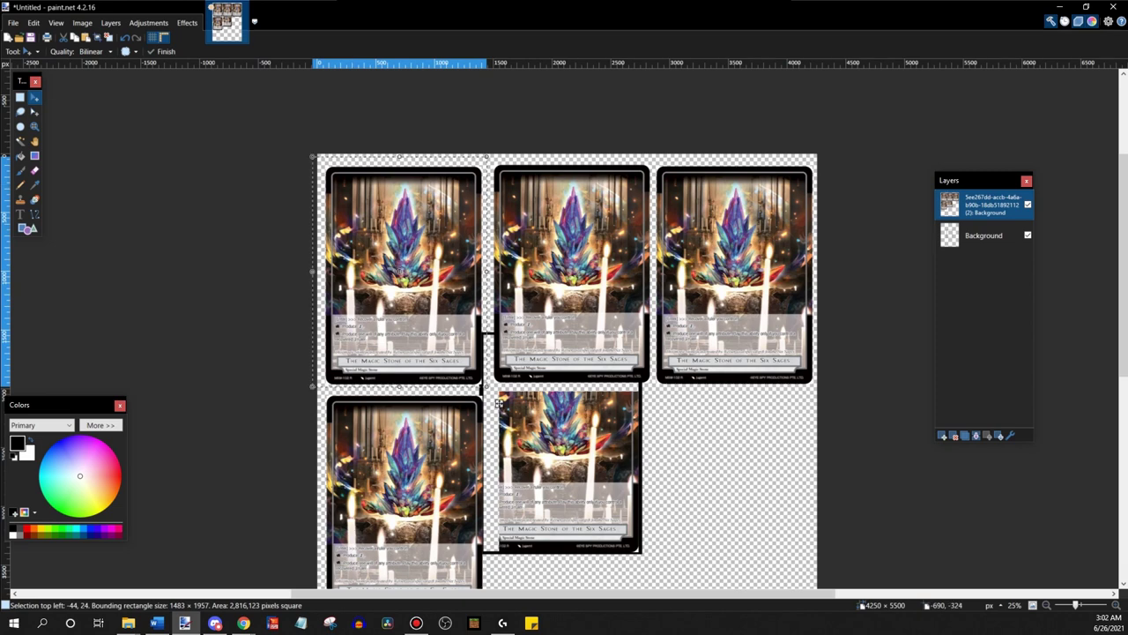
Select the middle card in the top row and nudge it left and down, its selection at about 1442, 92 pixels
{"action": "key", "text": "s"}
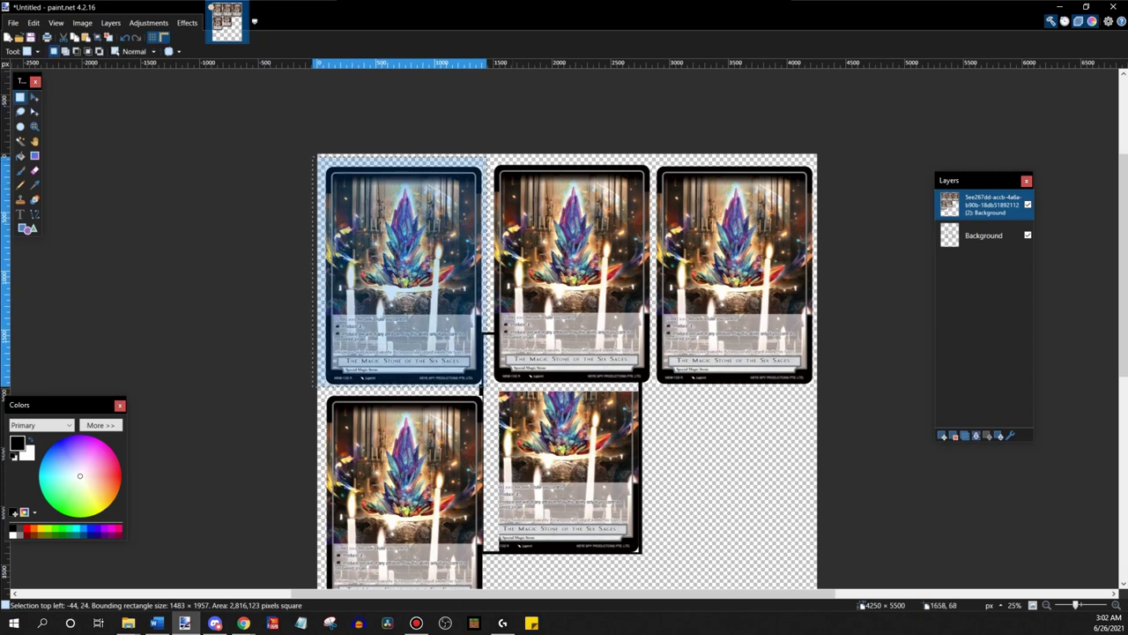
{"action": "key", "text": "ctrl+d"}
{"action": "left_click_drag", "start_coordinate": [491, 163], "coordinate": [654, 387]}
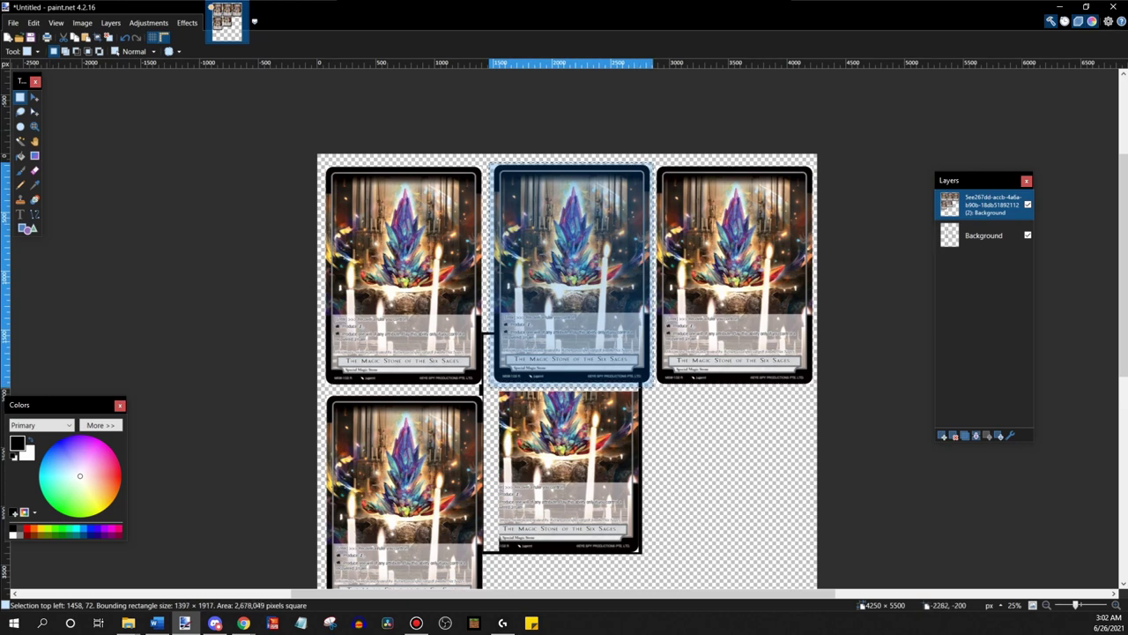
{"action": "key", "text": "m"}
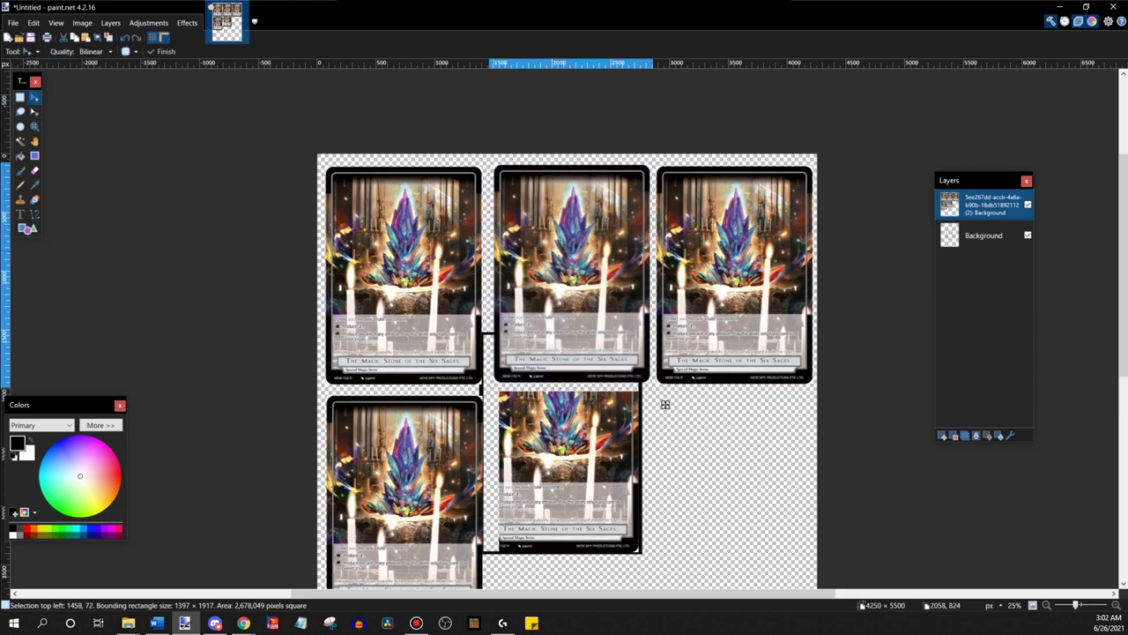
{"action": "left_click_drag", "start_coordinate": [666, 405], "coordinate": [663, 406]}
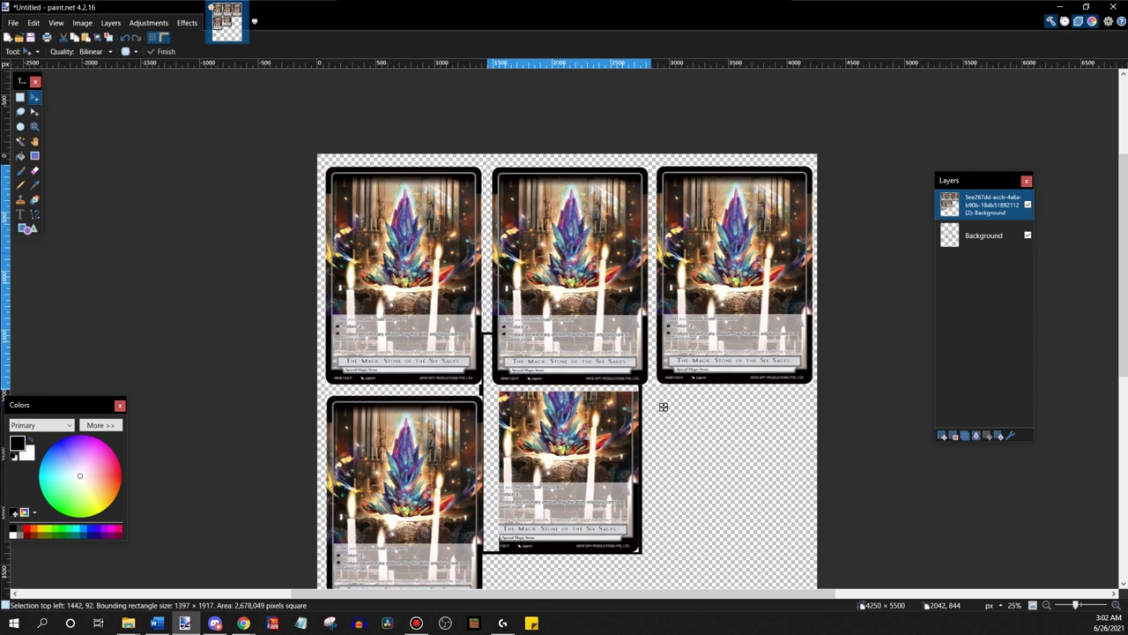
Select the third card in the top row and nudge it left and down, its selection at about 2850, 16 pixels
{"action": "key", "text": "s"}
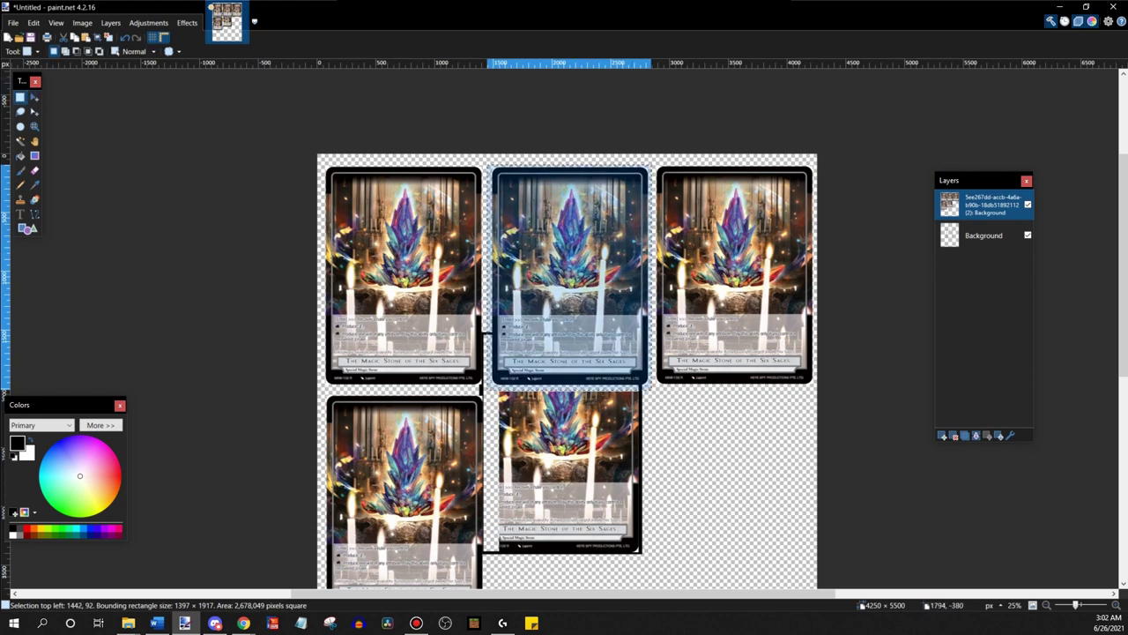
{"action": "left_click_drag", "start_coordinate": [855, 159], "coordinate": [655, 389]}
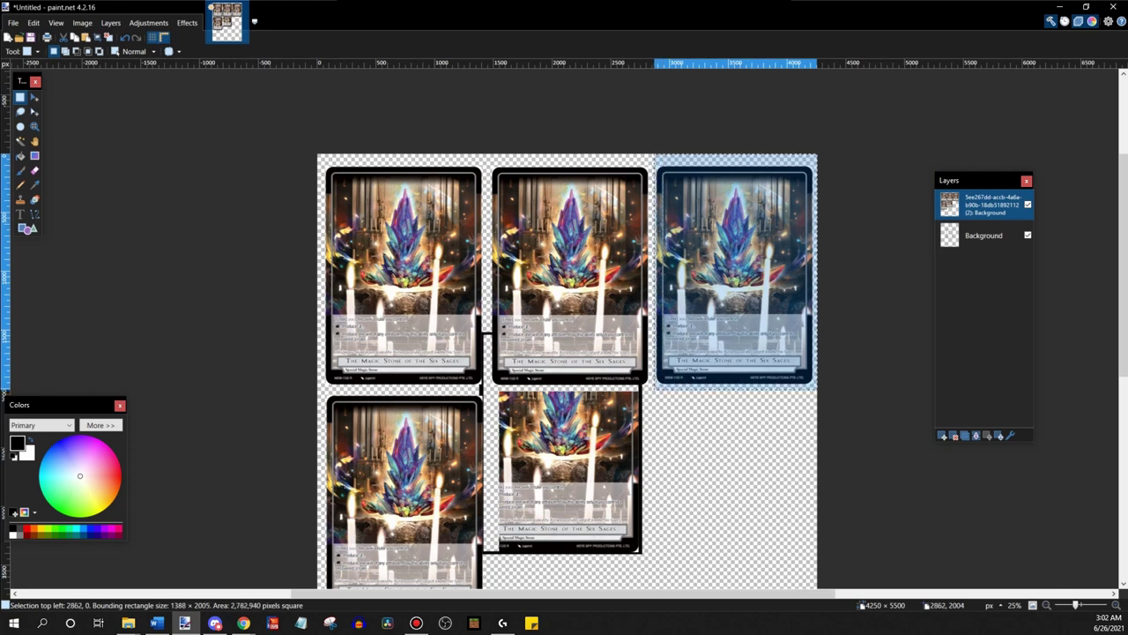
{"action": "key", "text": "m"}
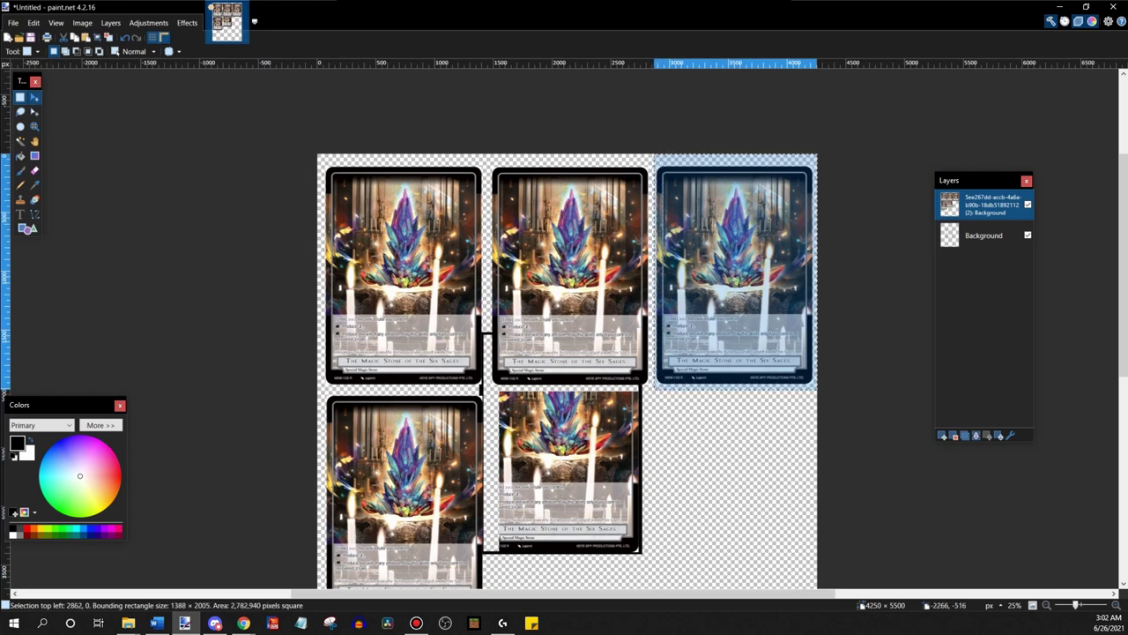
{"action": "left_click_drag", "start_coordinate": [829, 408], "coordinate": [827, 408]}
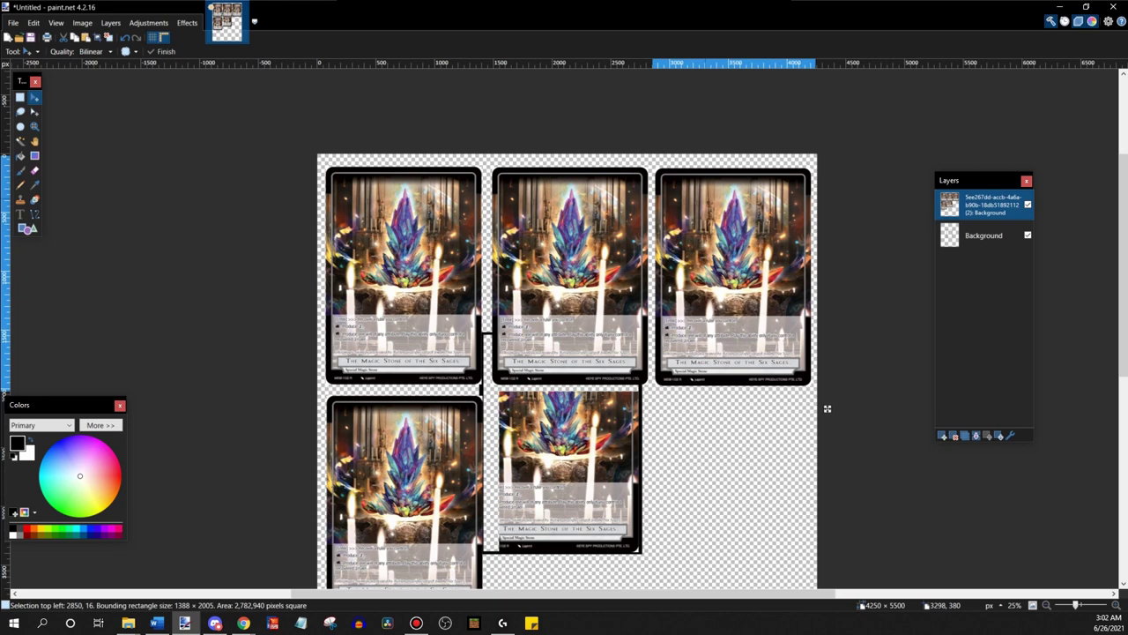
Paste two more card copies and place them second and third in the second row, at about 1445, 2009 and 2849, 2013 pixels
{"action": "scroll", "coordinate": [827, 408], "scroll_direction": "down", "scroll_amount": 4}
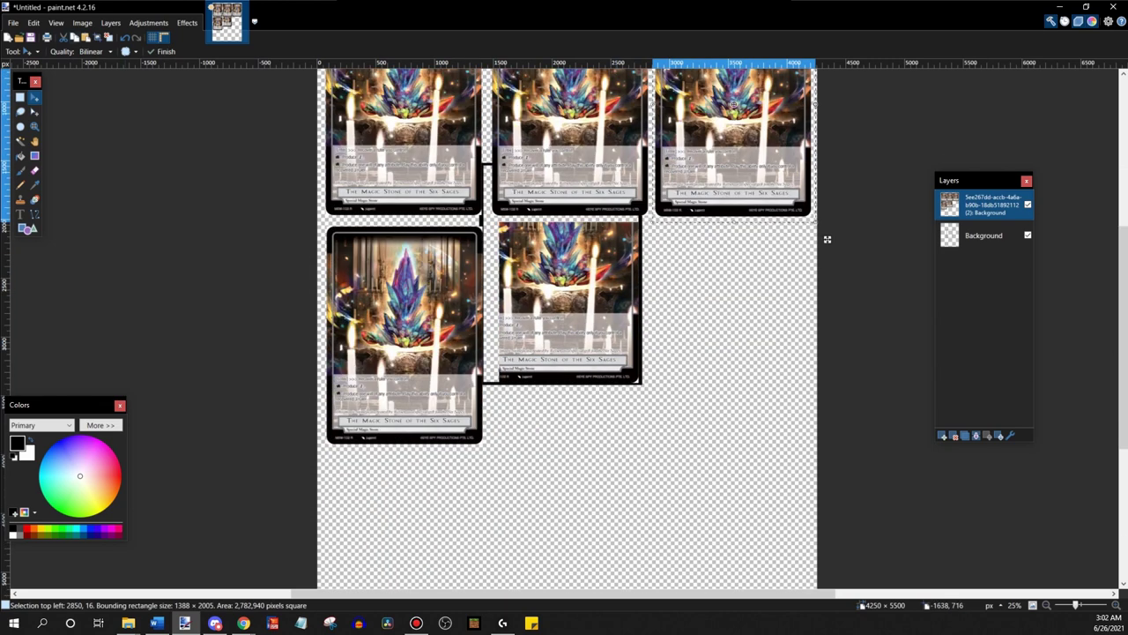
{"action": "left_click", "coordinate": [85, 37]}
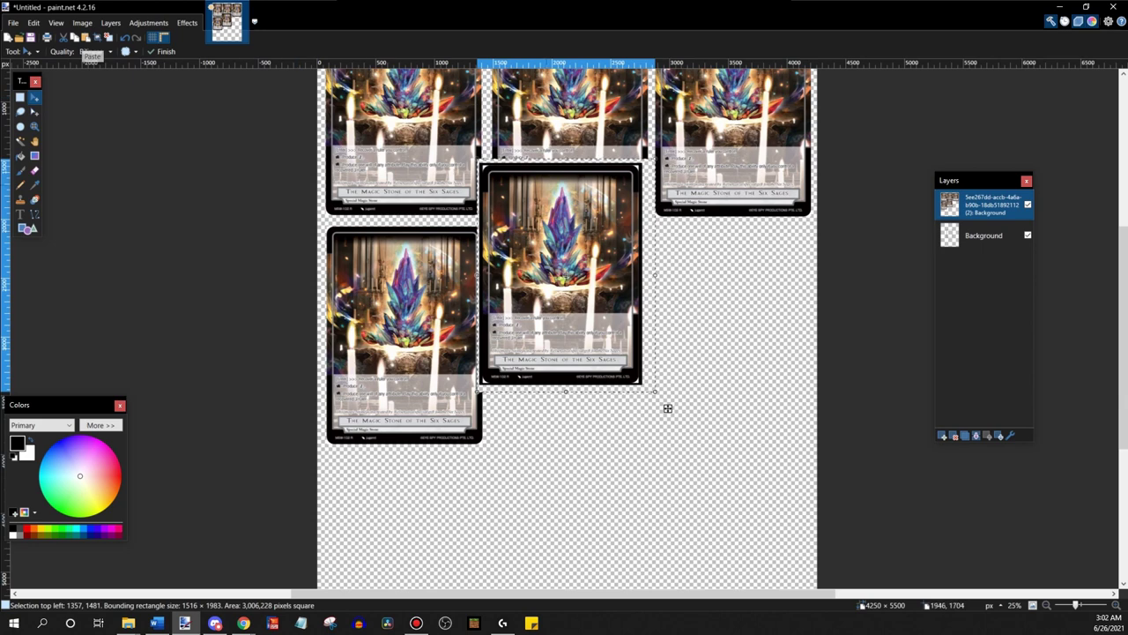
{"action": "left_click_drag", "start_coordinate": [665, 405], "coordinate": [678, 470]}
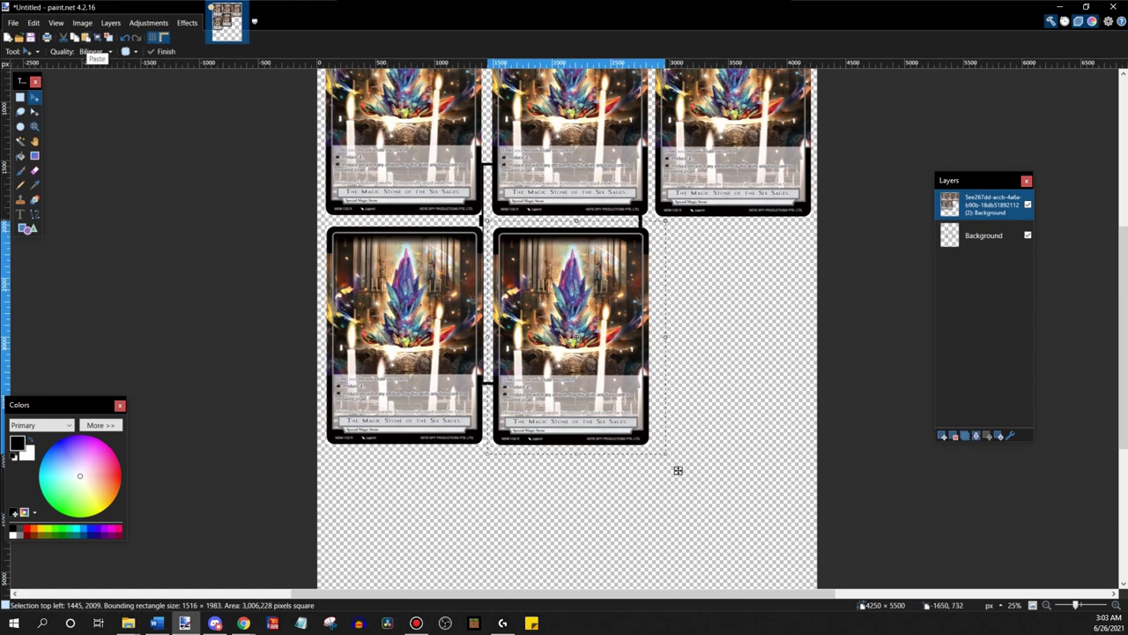
{"action": "left_click_drag", "start_coordinate": [675, 468], "coordinate": [842, 358]}
{"action": "scroll", "coordinate": [843, 471], "scroll_direction": "down", "scroll_amount": 3}
{"action": "scroll", "coordinate": [843, 358], "scroll_direction": "up", "scroll_amount": 3}
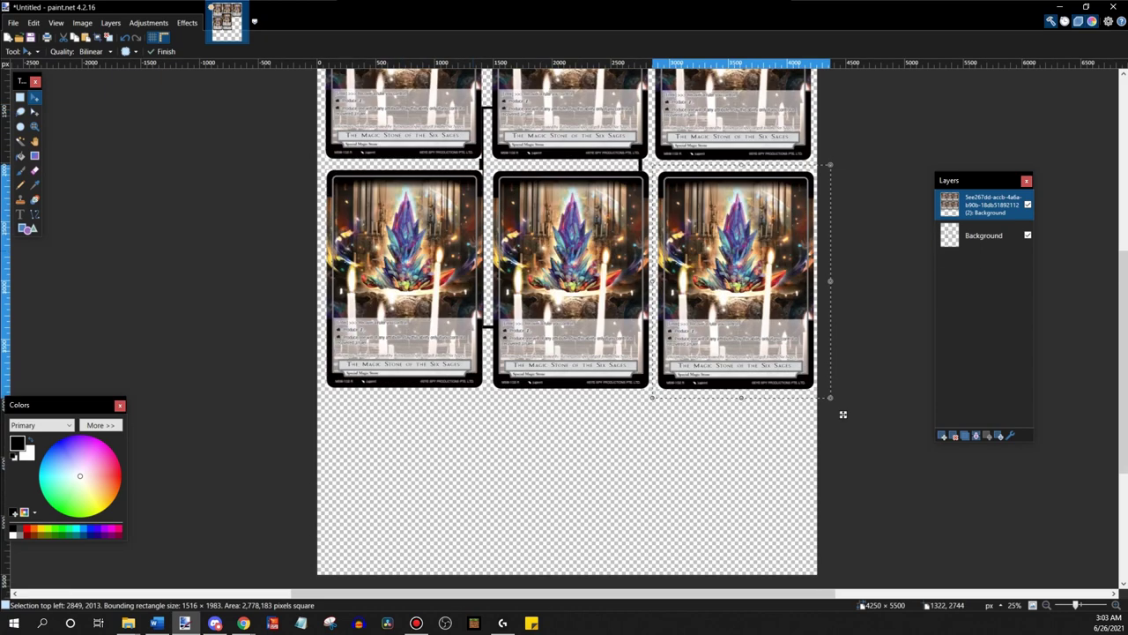
Reselect the third card in the second row and nudge it slightly left and down, its selection at about 2867, 2025 pixels
{"action": "scroll", "coordinate": [843, 471], "scroll_direction": "up", "scroll_amount": 3}
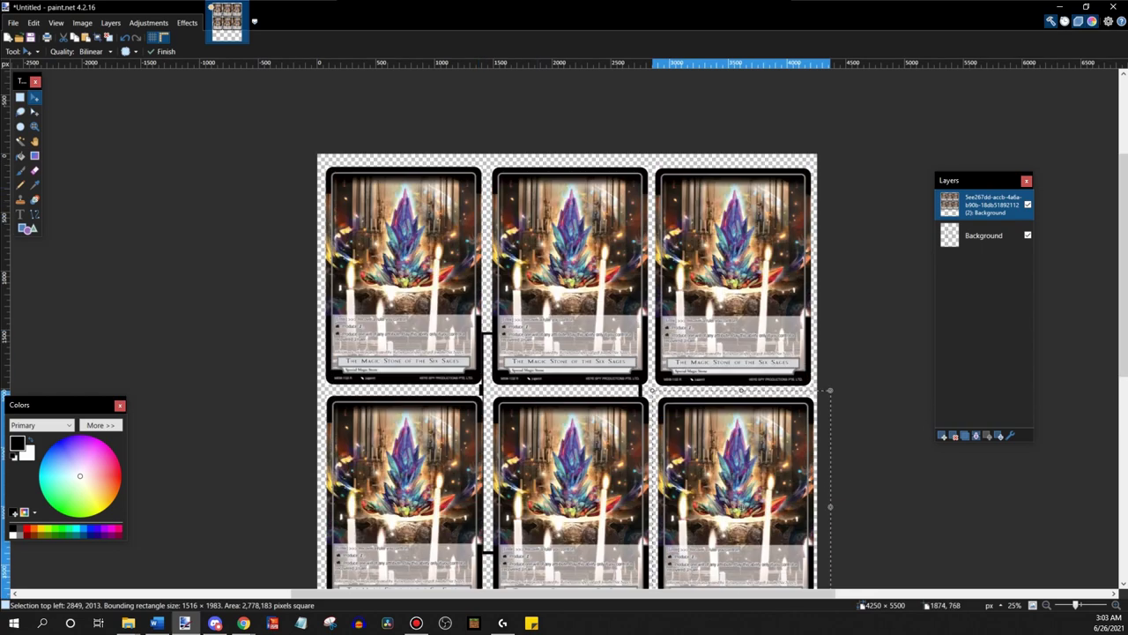
{"action": "scroll", "coordinate": [843, 583], "scroll_direction": "down", "scroll_amount": 3}
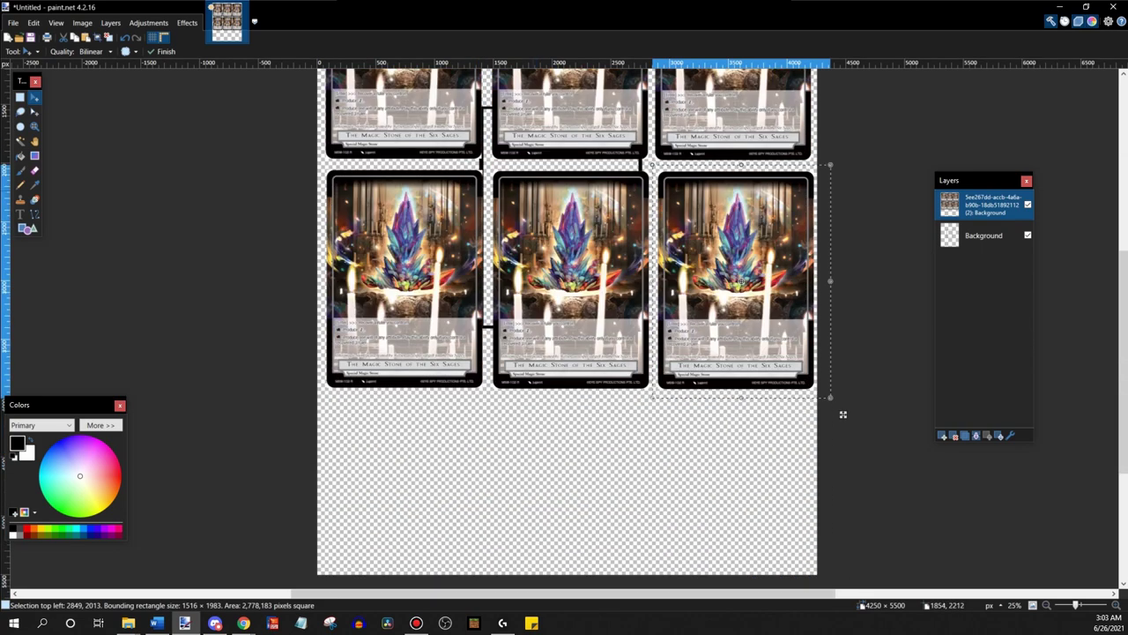
{"action": "scroll", "coordinate": [843, 413], "scroll_direction": "up", "scroll_amount": 2}
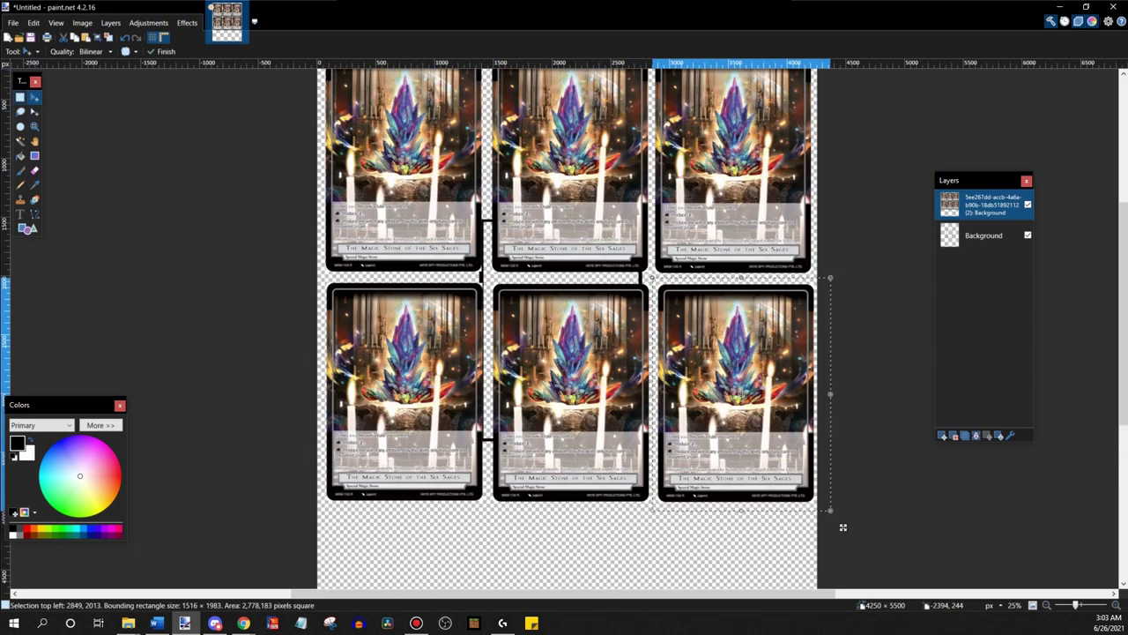
{"action": "left_click", "coordinate": [20, 96]}
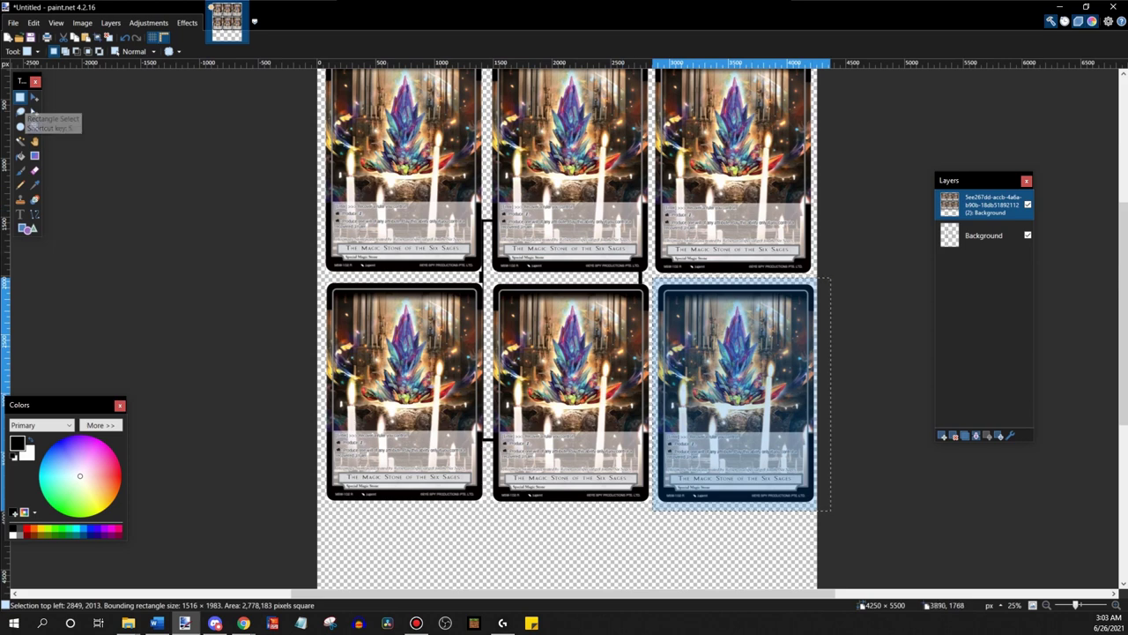
{"action": "key", "text": "ctrl+d"}
{"action": "left_click_drag", "start_coordinate": [820, 288], "coordinate": [686, 499]}
{"action": "key", "text": "ctrl+d"}
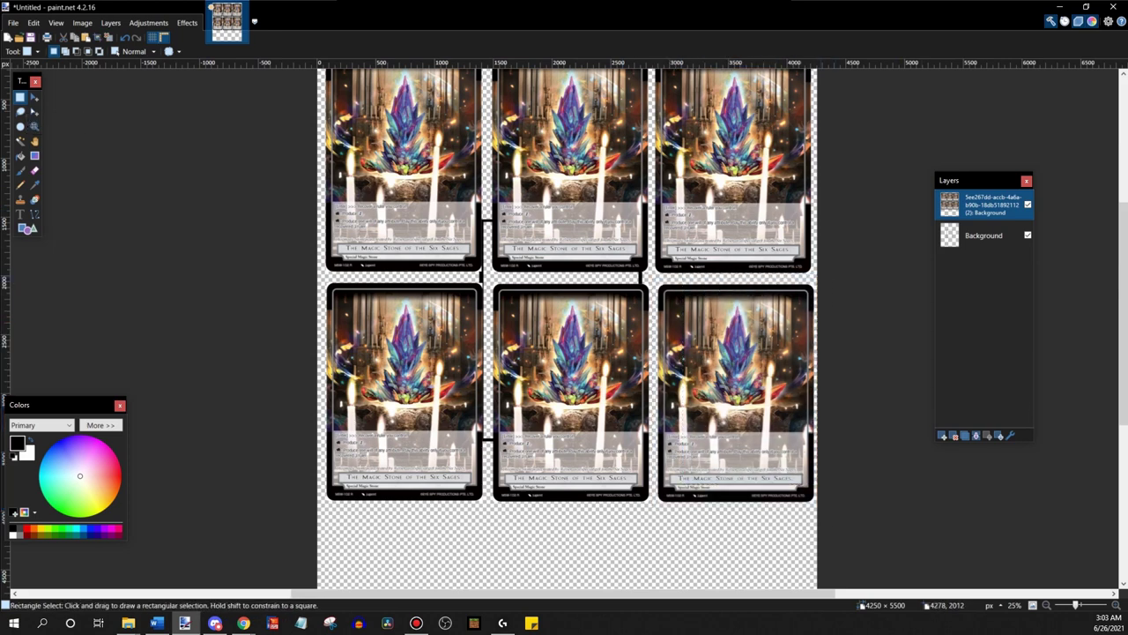
{"action": "left_click_drag", "start_coordinate": [822, 283], "coordinate": [655, 517]}
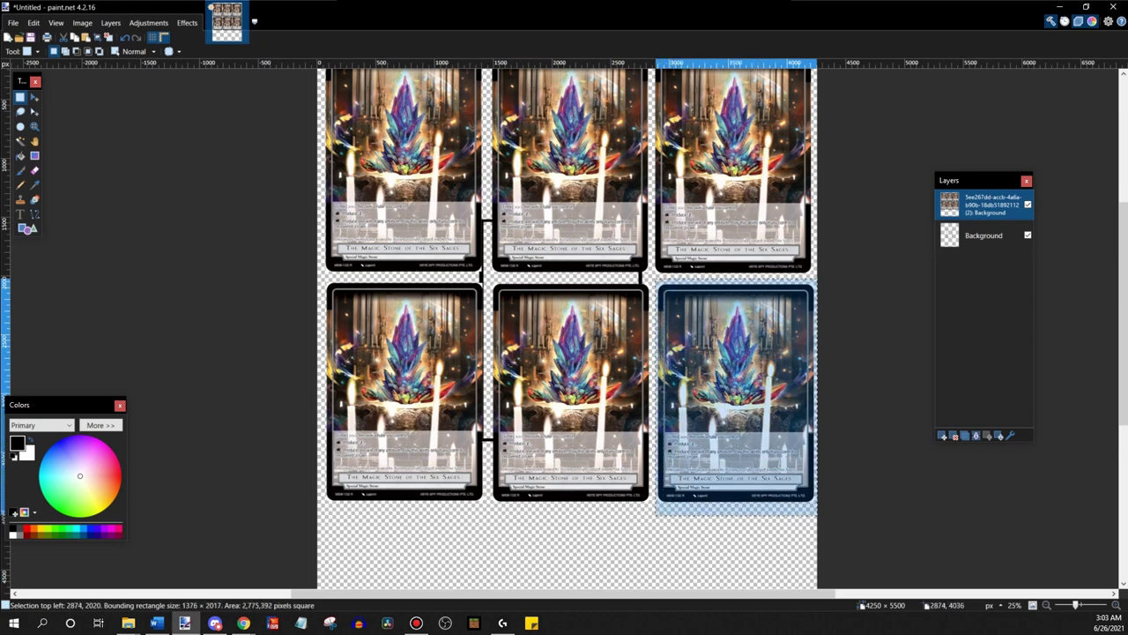
{"action": "key", "text": "m"}
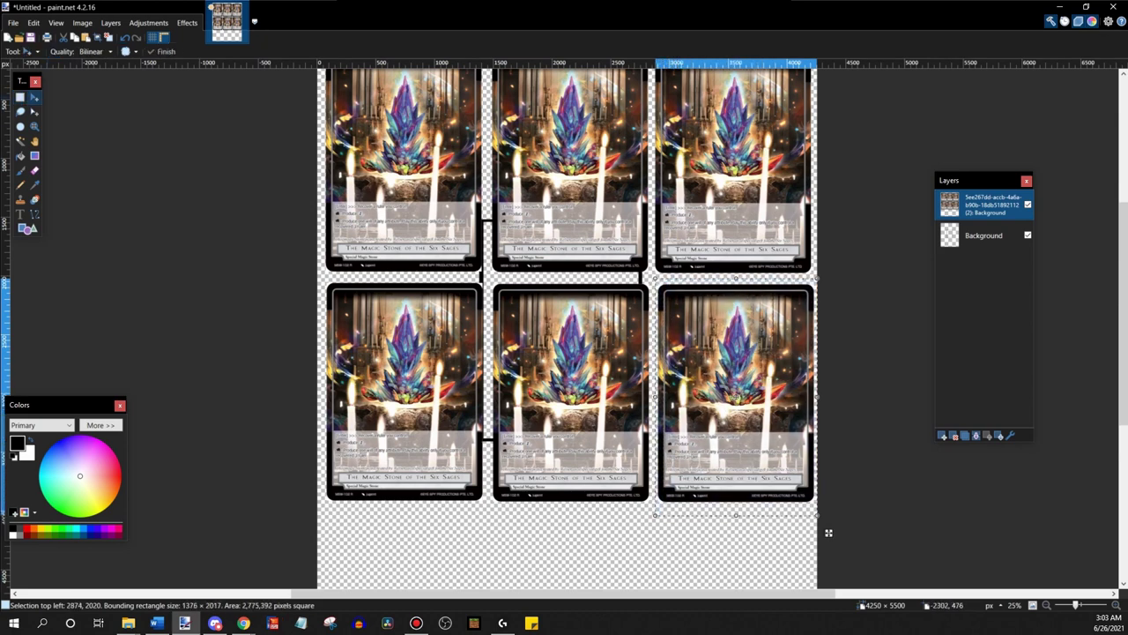
{"action": "left_click_drag", "start_coordinate": [829, 533], "coordinate": [828, 533]}
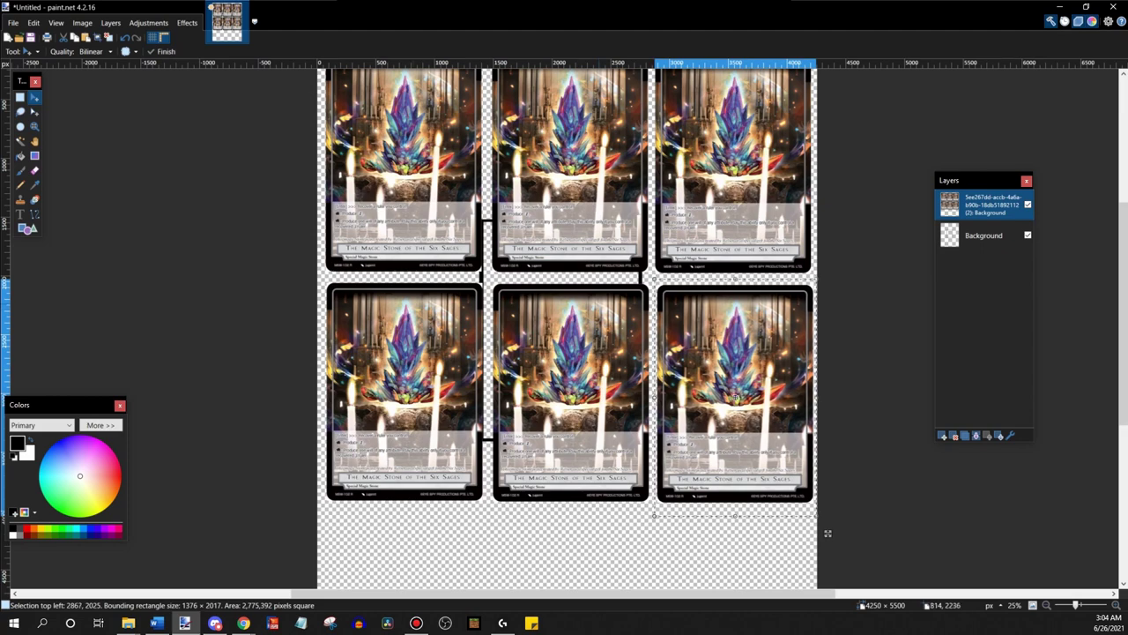
Paste a card copy, rotate it to -90°, and place it below the second row on the page's left side, at about 152, 4001 pixels
{"action": "scroll", "coordinate": [828, 421], "scroll_direction": "down", "scroll_amount": 3}
{"action": "scroll", "coordinate": [828, 421], "scroll_direction": "down", "scroll_amount": 2}
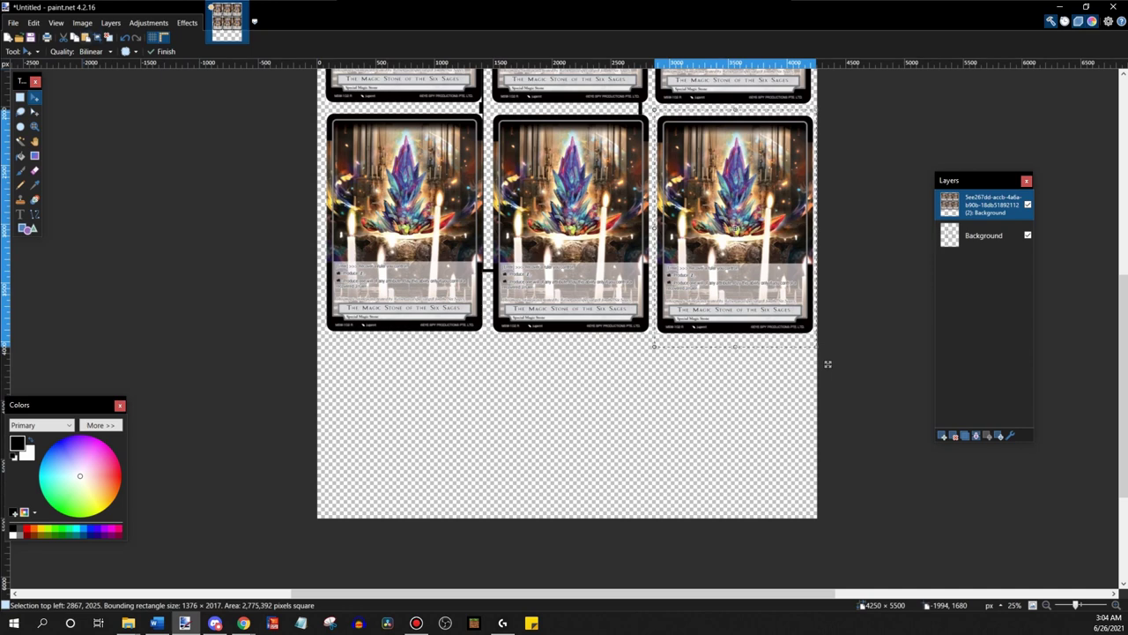
{"action": "left_click", "coordinate": [86, 37]}
{"action": "left_click_drag", "start_coordinate": [667, 321], "coordinate": [613, 482]}
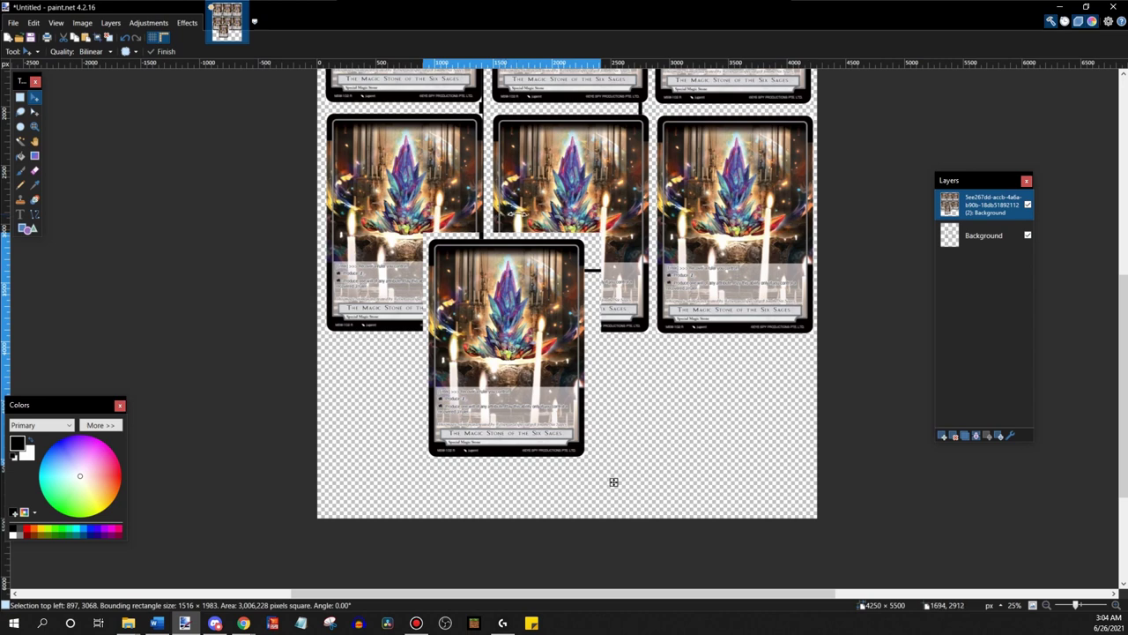
{"action": "left_click_drag", "start_coordinate": [518, 213], "coordinate": [645, 325]}
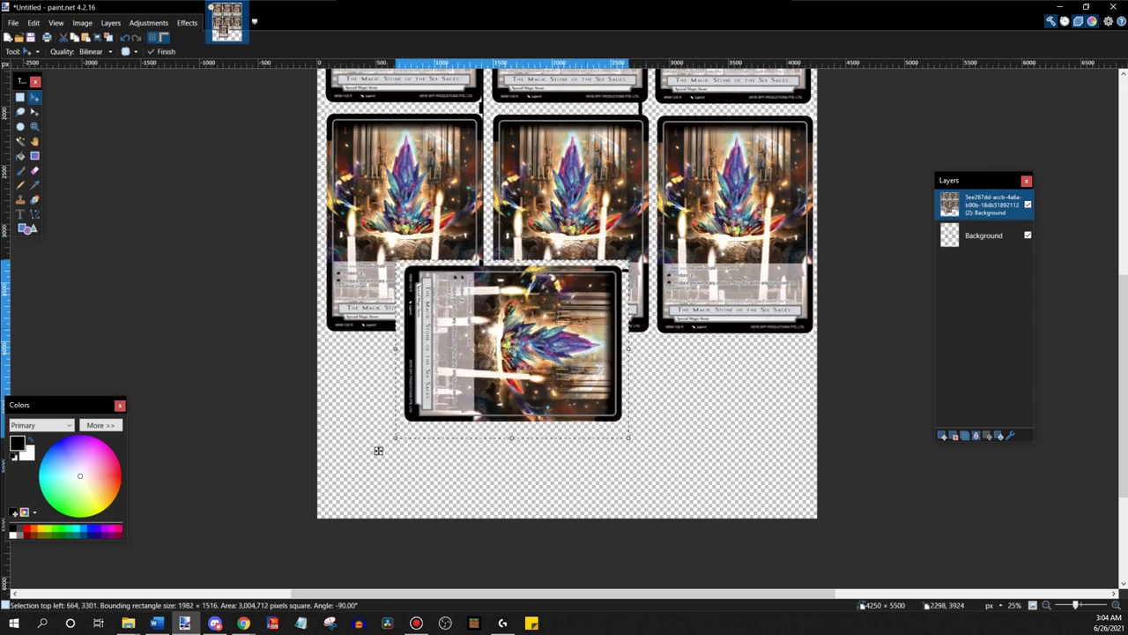
{"action": "left_click_drag", "start_coordinate": [378, 450], "coordinate": [318, 532]}
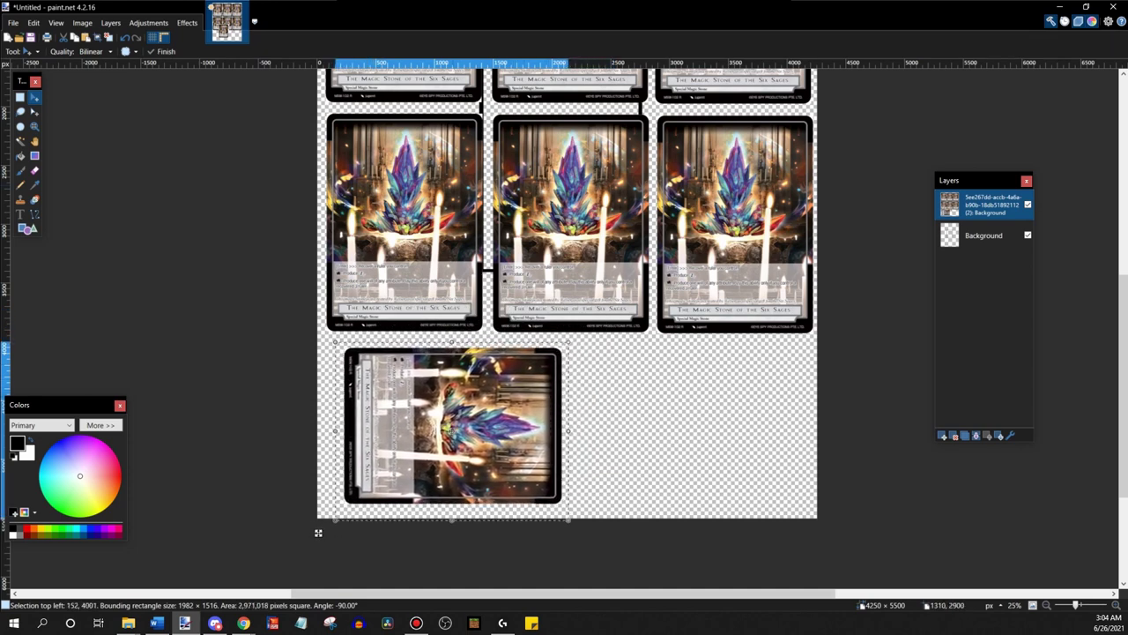
Paste another card copy, rotate it to -90°, and place it beside the first sideways card, at about 2176, 3997 pixels
{"action": "left_click", "coordinate": [93, 38]}
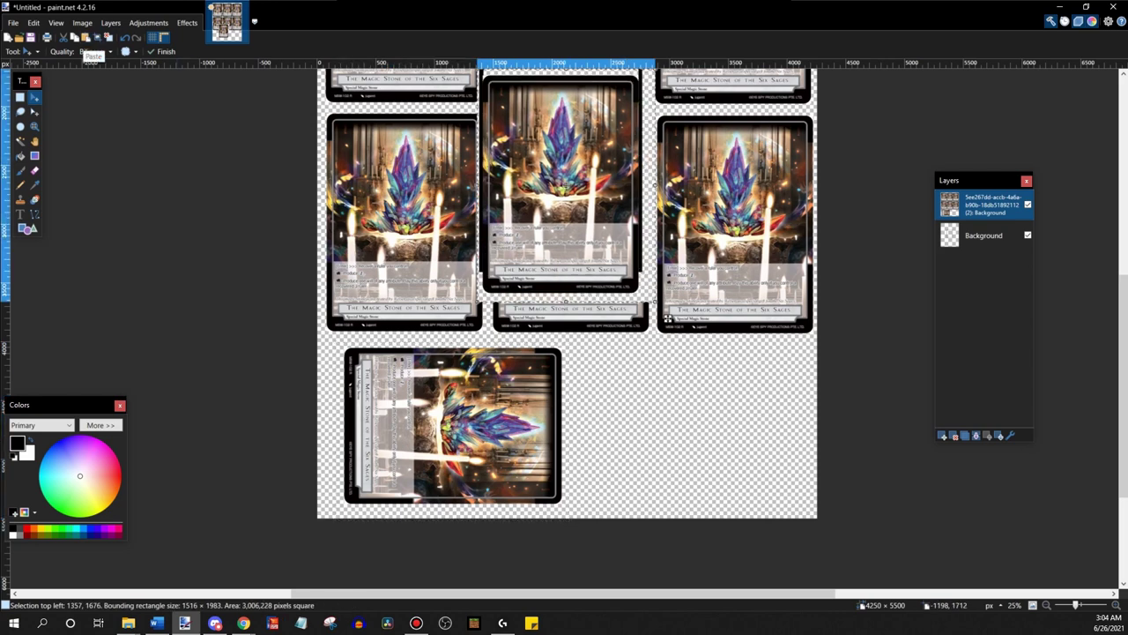
{"action": "left_click_drag", "start_coordinate": [667, 318], "coordinate": [477, 415]}
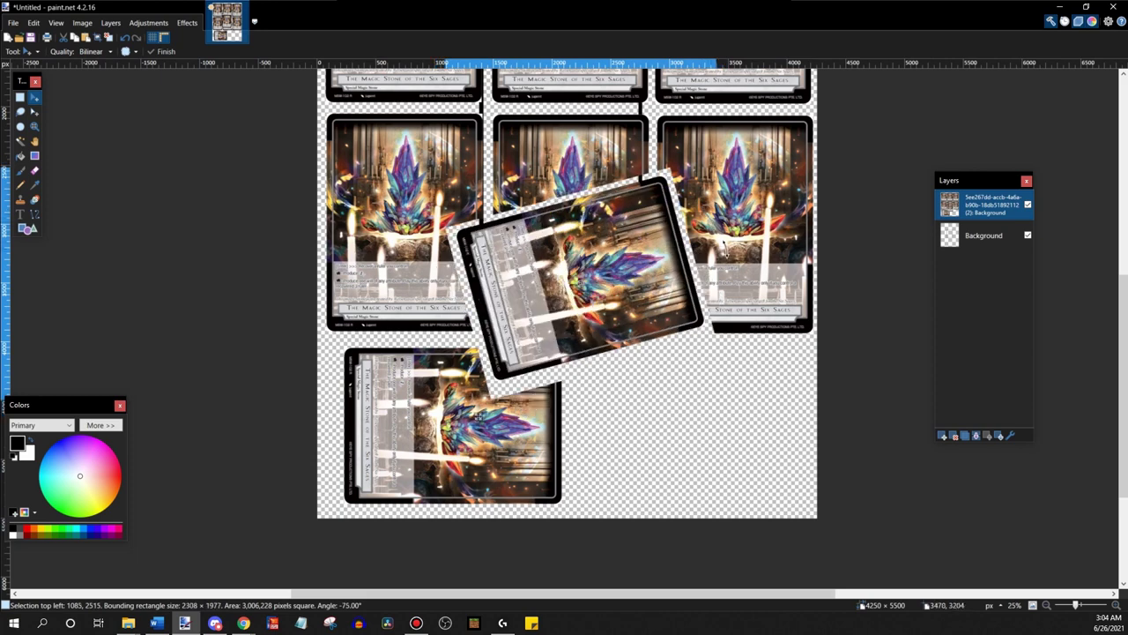
{"action": "left_click_drag", "start_coordinate": [726, 252], "coordinate": [728, 261]}
{"action": "left_click_drag", "start_coordinate": [446, 386], "coordinate": [556, 533]}
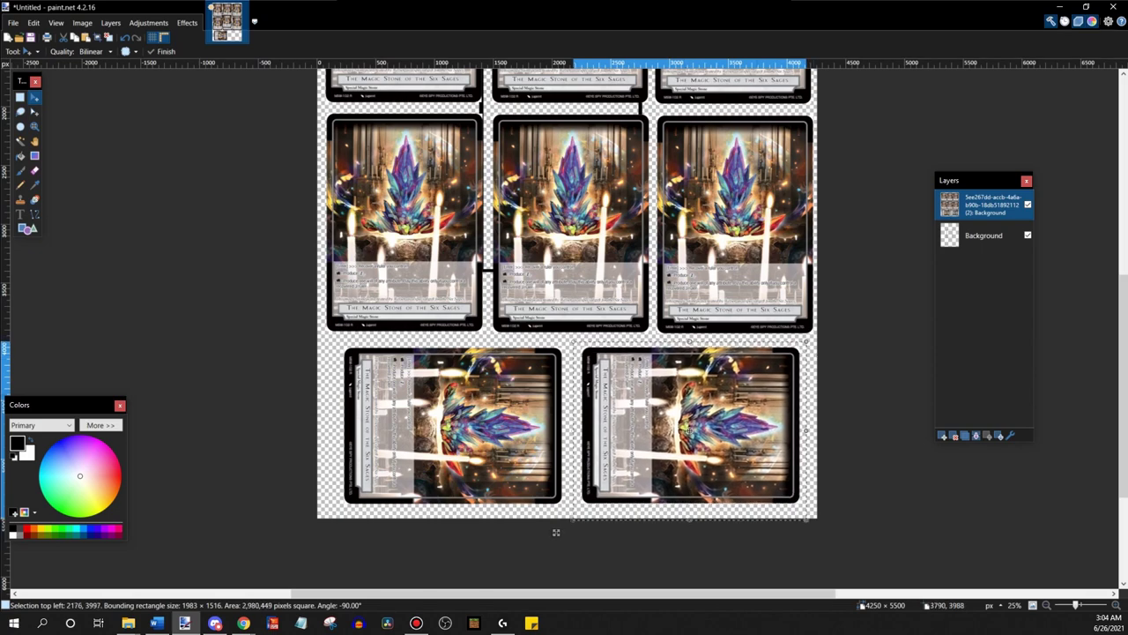
Rename the Background layer as template
{"action": "scroll", "coordinate": [556, 533], "scroll_direction": "up", "scroll_amount": 3}
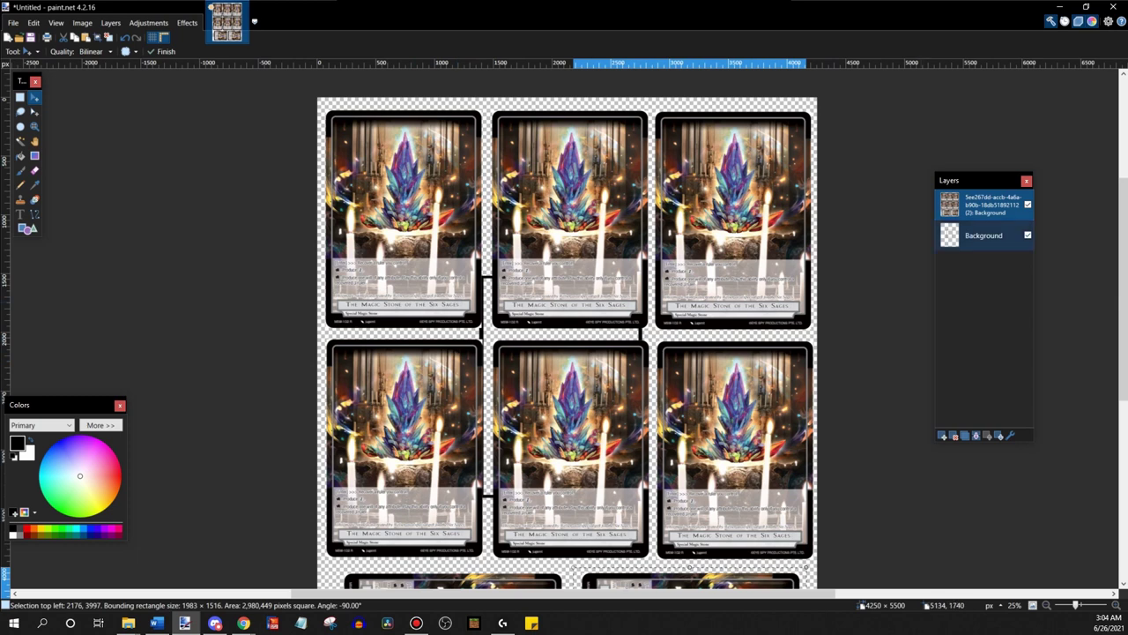
{"action": "left_click", "coordinate": [984, 236]}
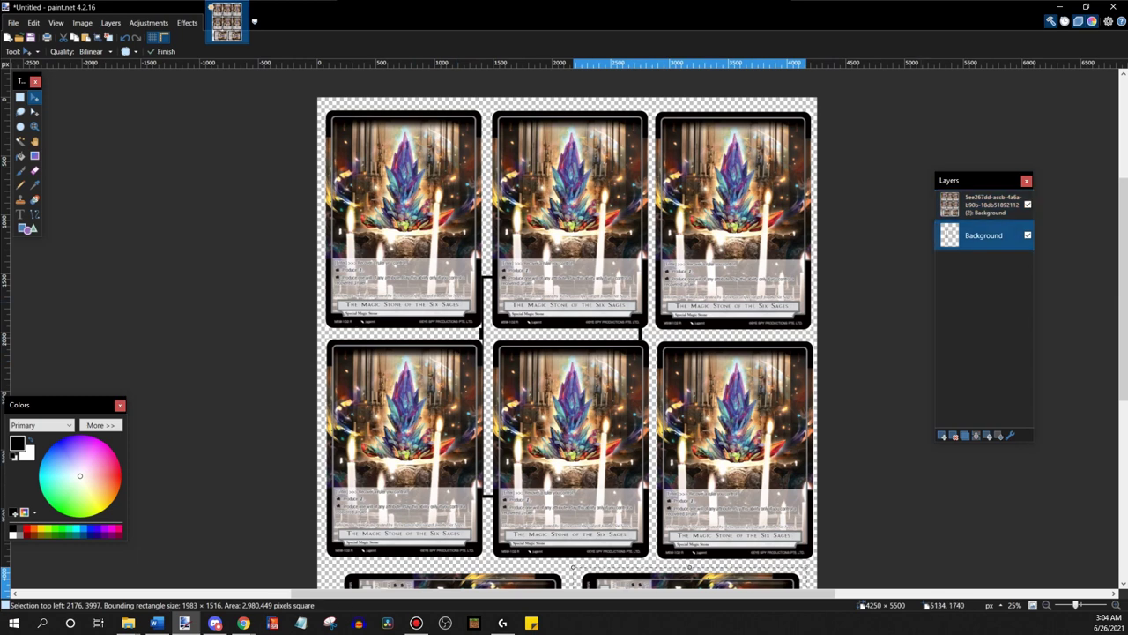
{"action": "double_click", "coordinate": [984, 236]}
{"action": "type", "text": "temp"}
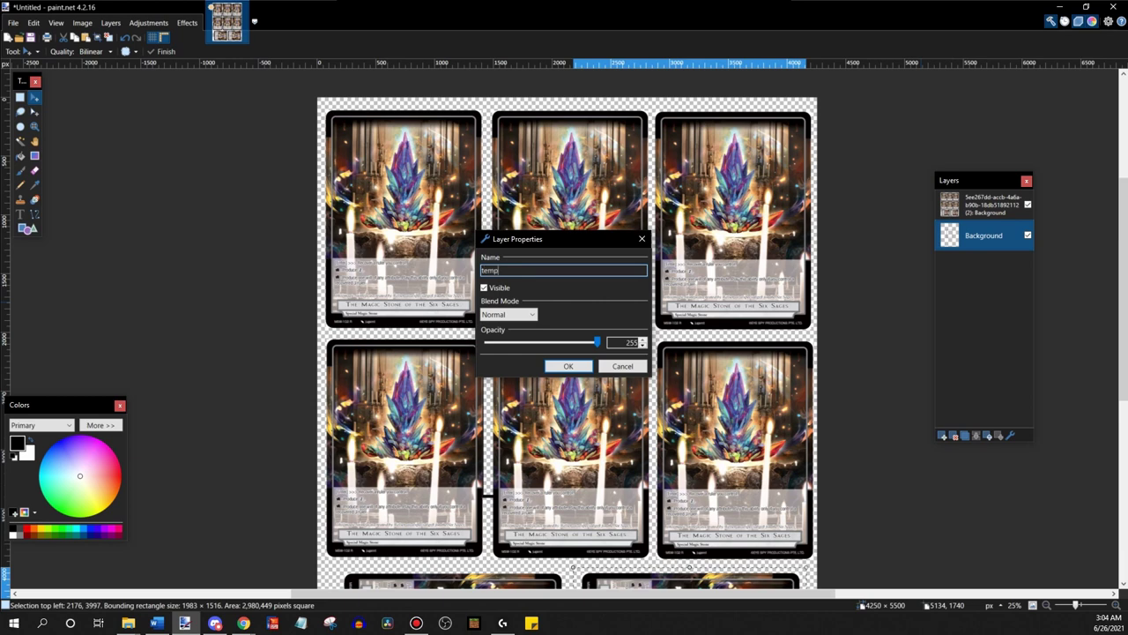
{"action": "type", "text": "late"}
{"action": "key", "text": "Return"}
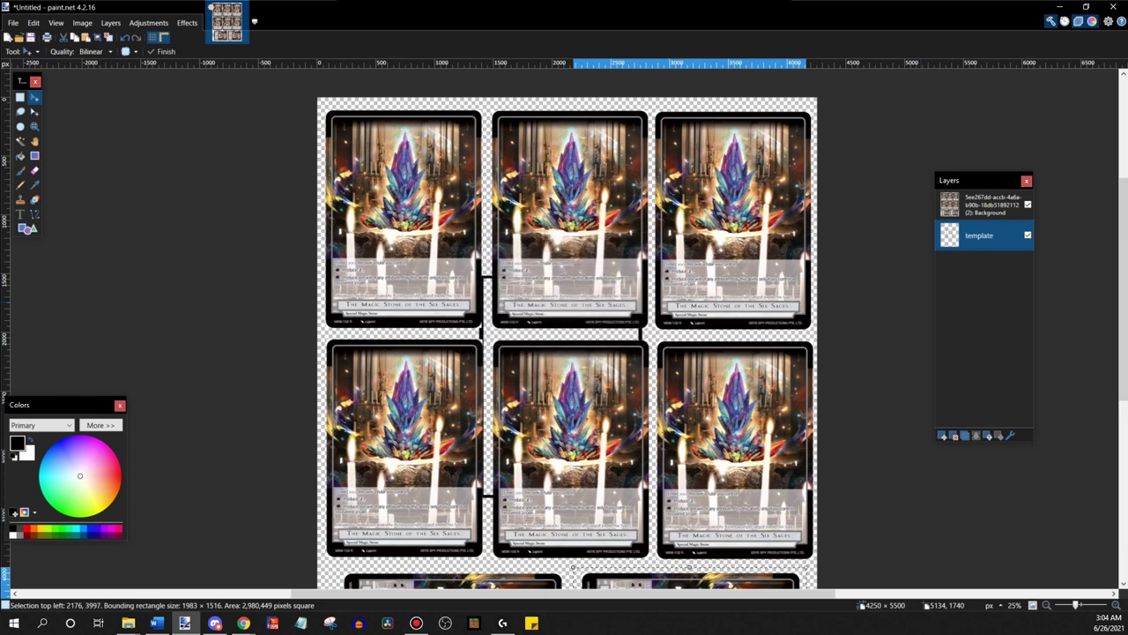
Rename the layer holding the eight card copies as six sage
{"action": "left_click", "coordinate": [984, 204]}
{"action": "double_click", "coordinate": [983, 204]}
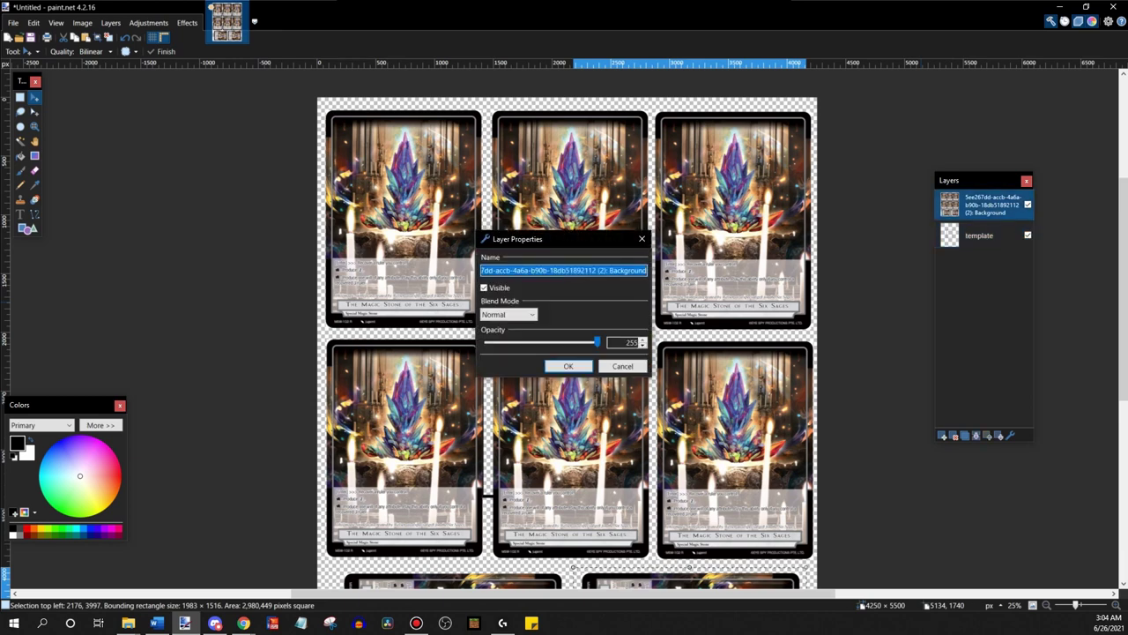
{"action": "type", "text": "six"}
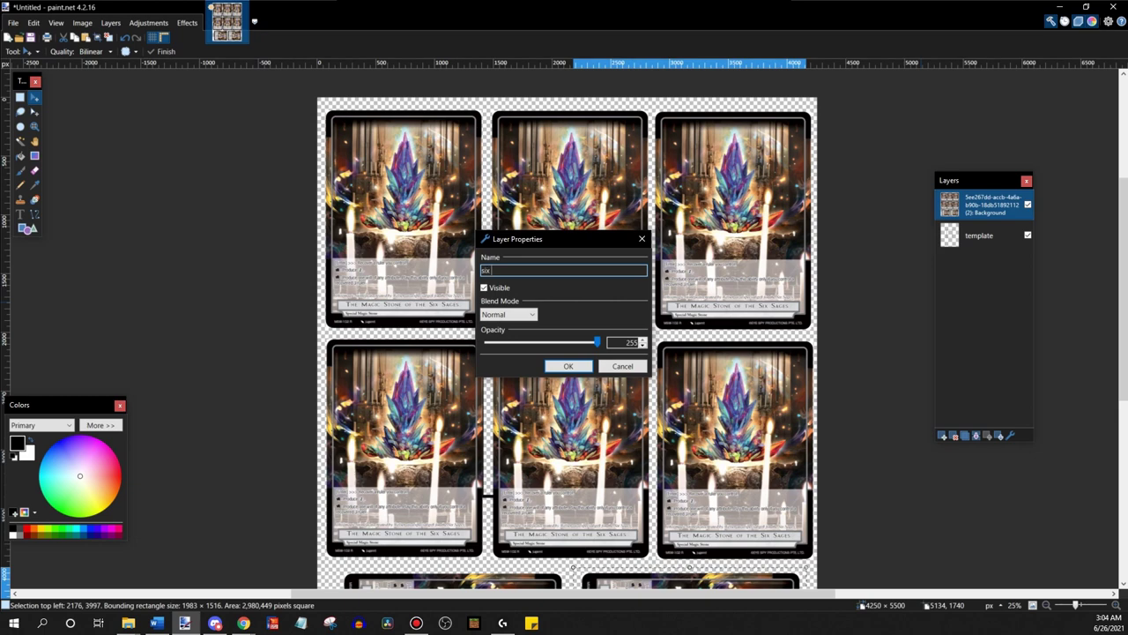
{"action": "type", "text": " sage"}
{"action": "key", "text": "Return"}
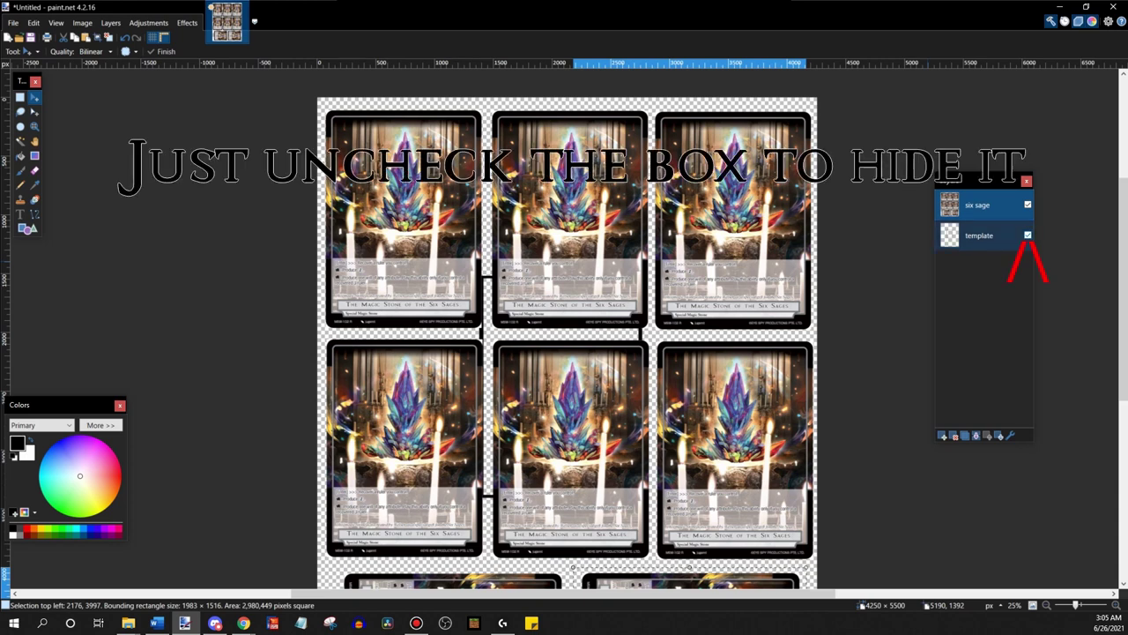
Hide the template layer and print one full-page copy of the card sheet on Letter photo paper at high quality
{"action": "left_click", "coordinate": [1028, 234]}
{"action": "scroll", "coordinate": [567, 329], "scroll_direction": "down", "scroll_amount": 3}
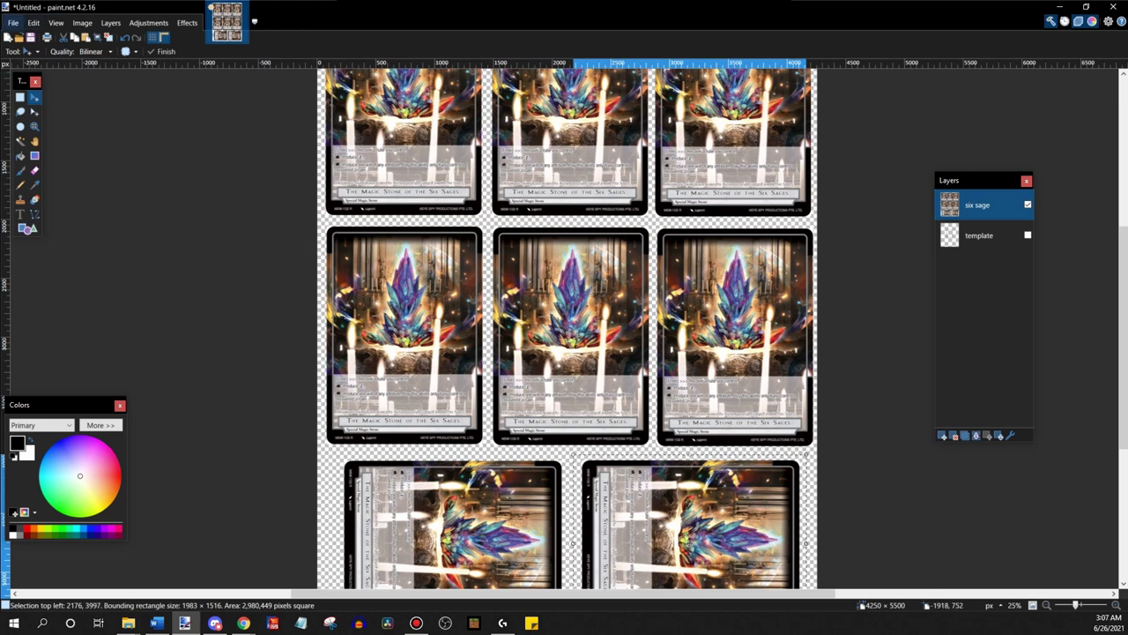
{"action": "left_click", "coordinate": [13, 22]}
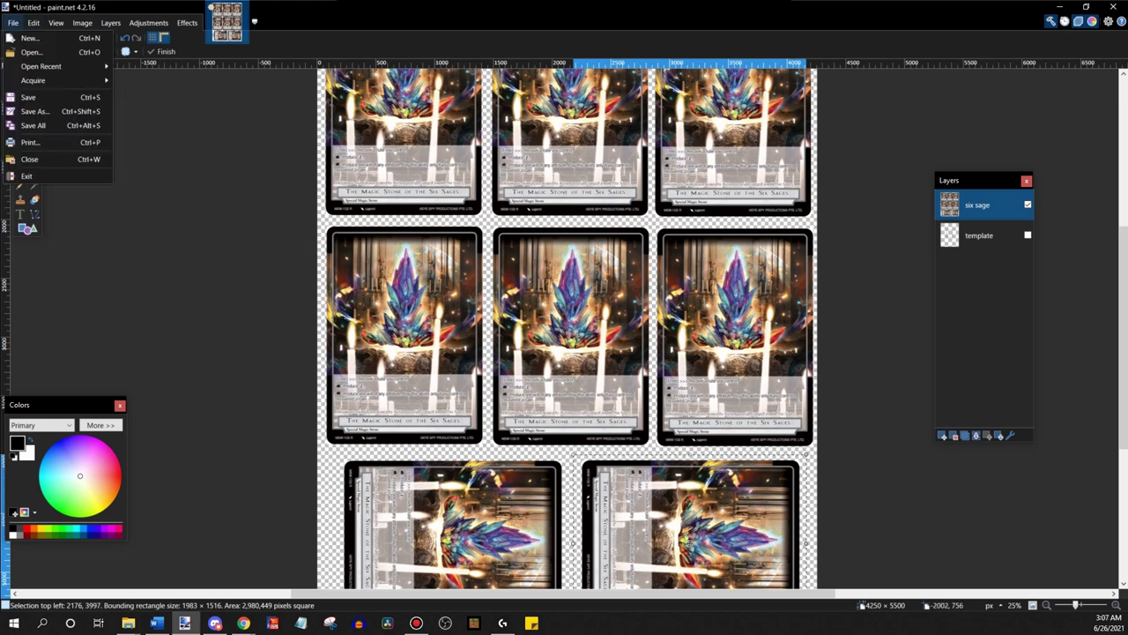
{"action": "left_click", "coordinate": [30, 142]}
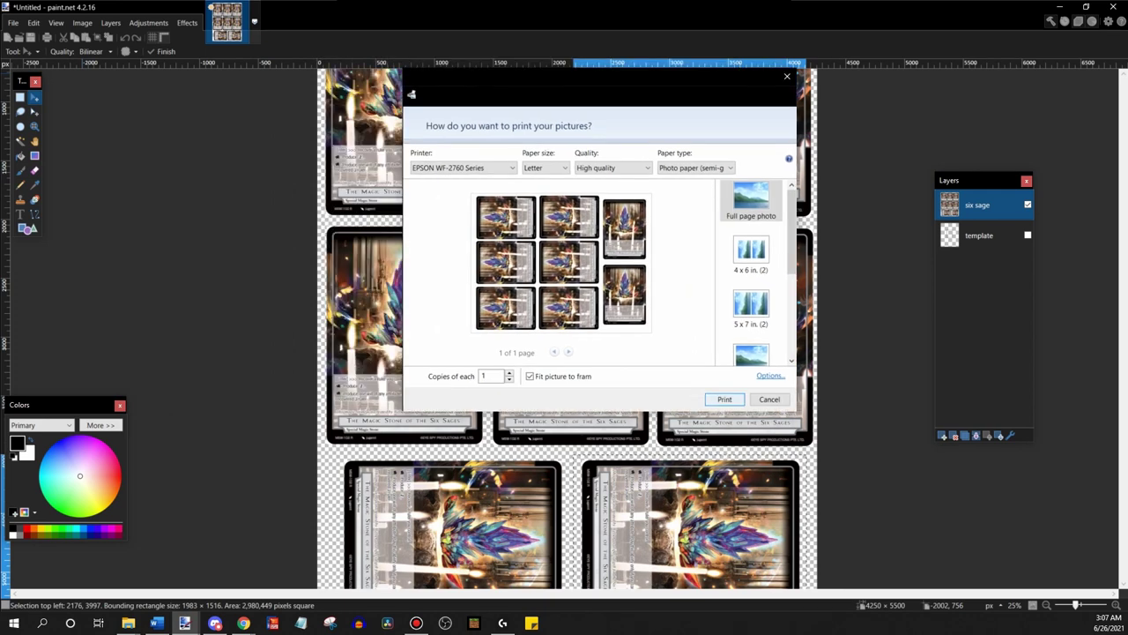
{"action": "key", "text": "Return"}
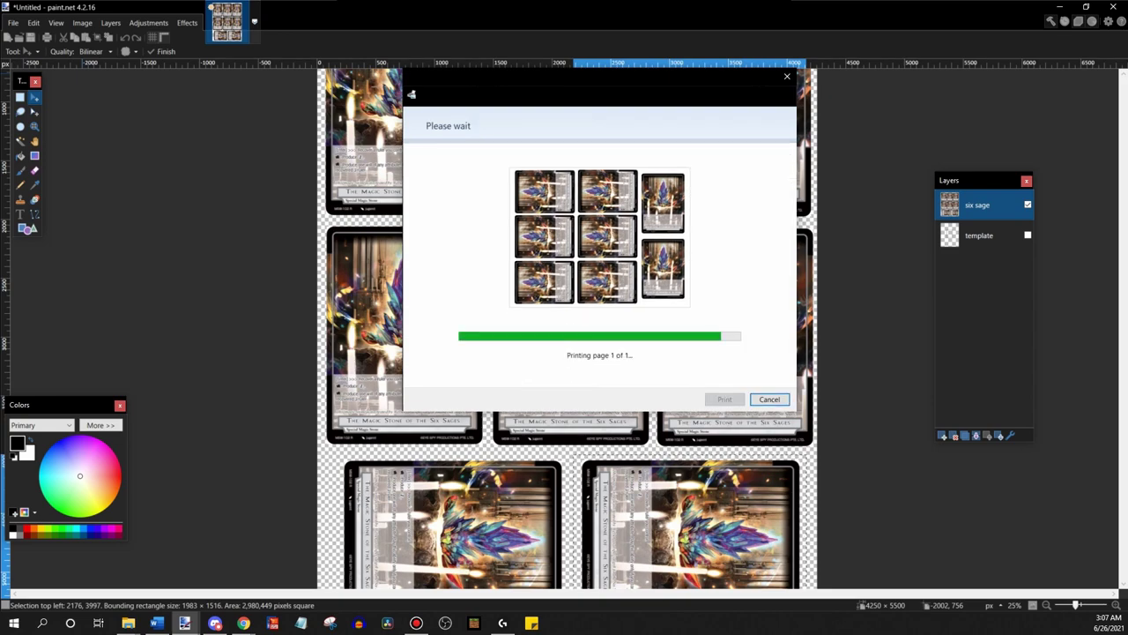